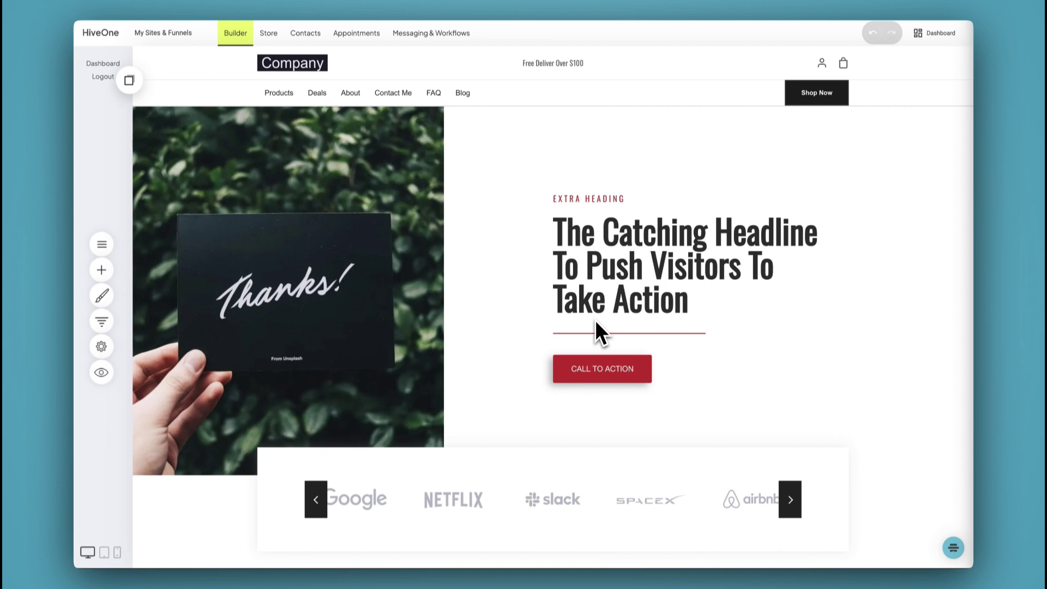
Step: Look through the Pages and Other Pages groups of the site and start adding a new page
click(98, 248)
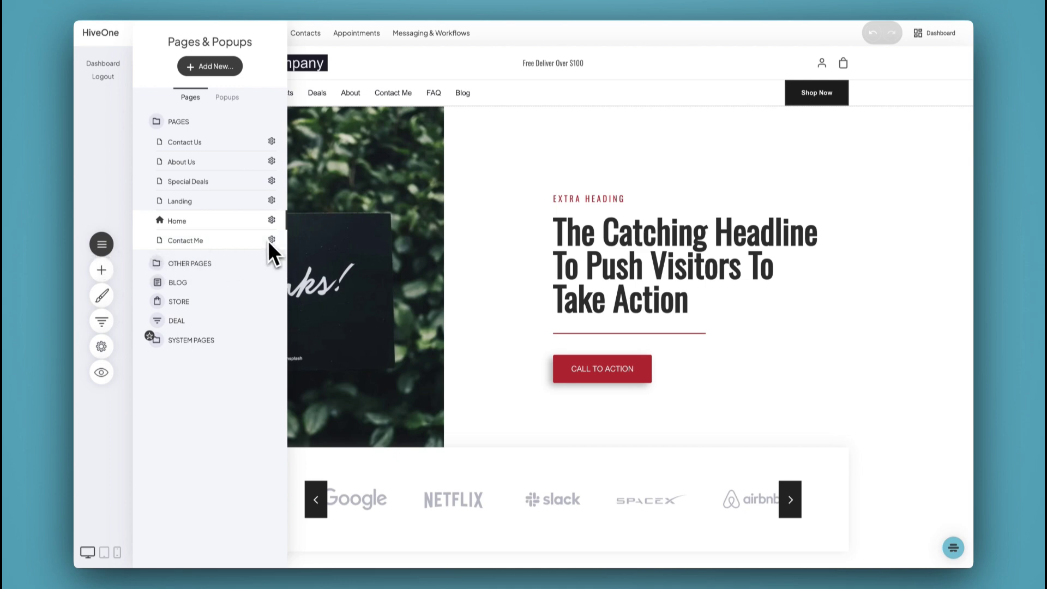
click(216, 263)
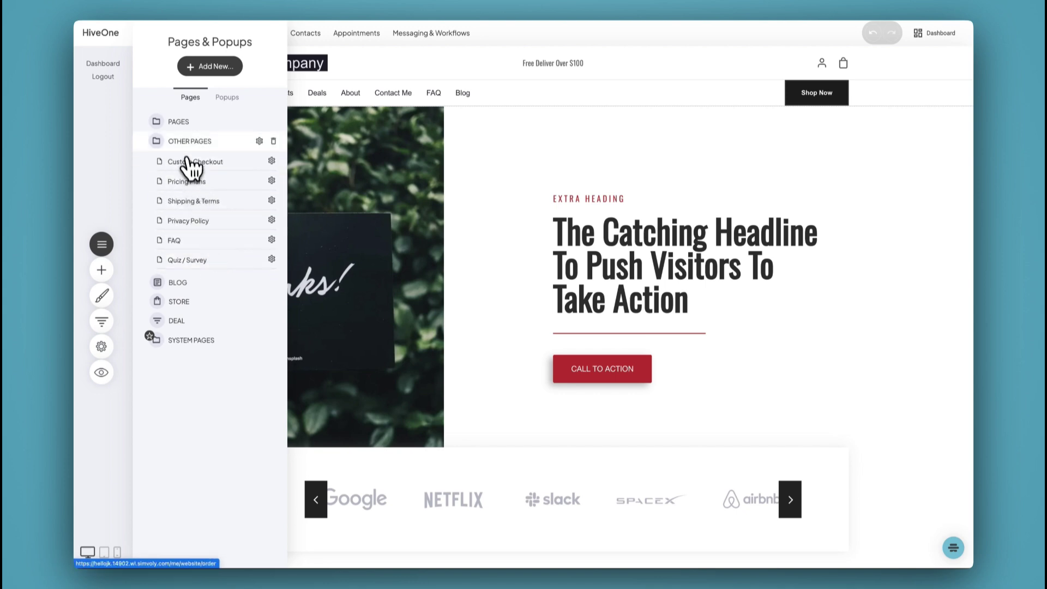
click(186, 123)
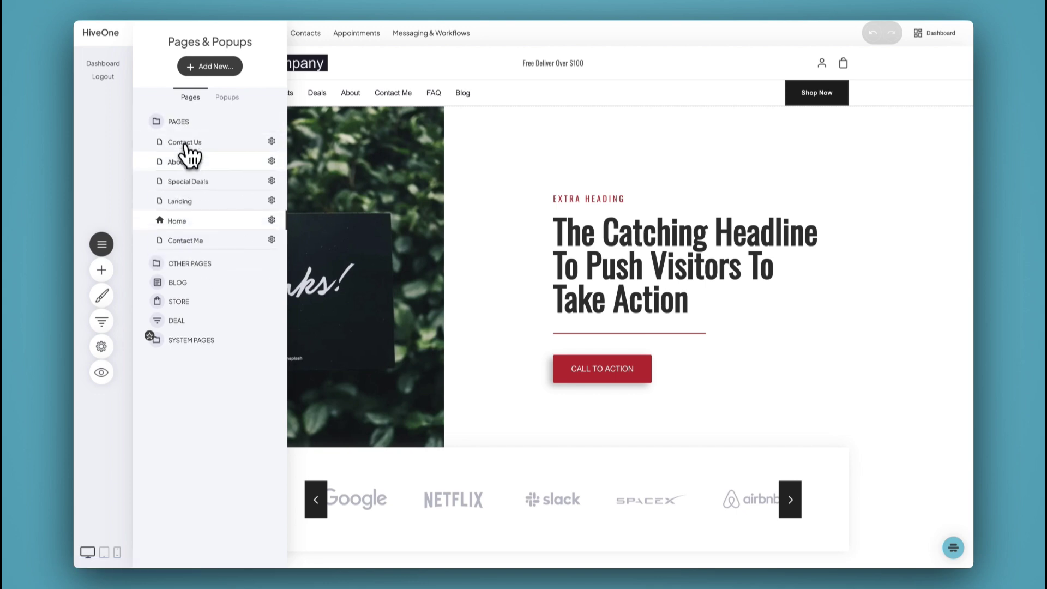
click(218, 70)
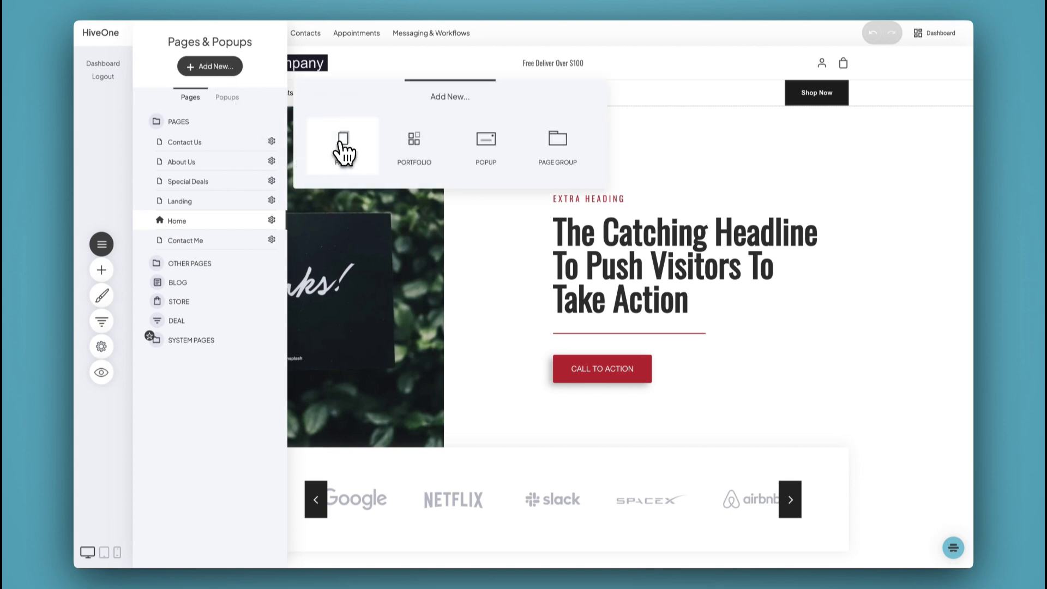
click(344, 150)
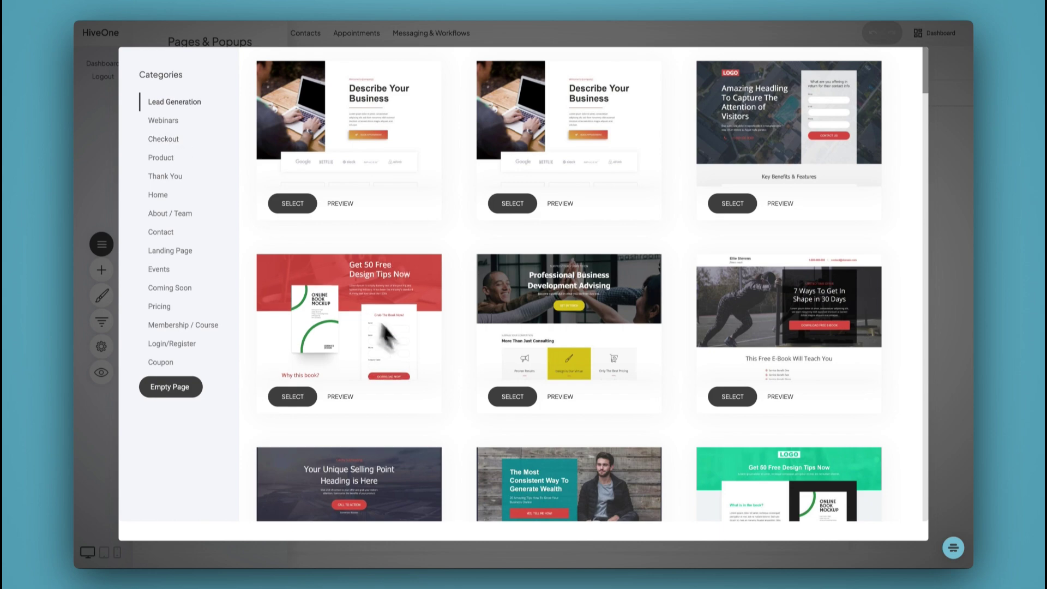
Step: Browse the page templates in the Lead Generation, Home and Webinars categories
scroll(424, 357, down, 7)
scroll(270, 306, down, 7)
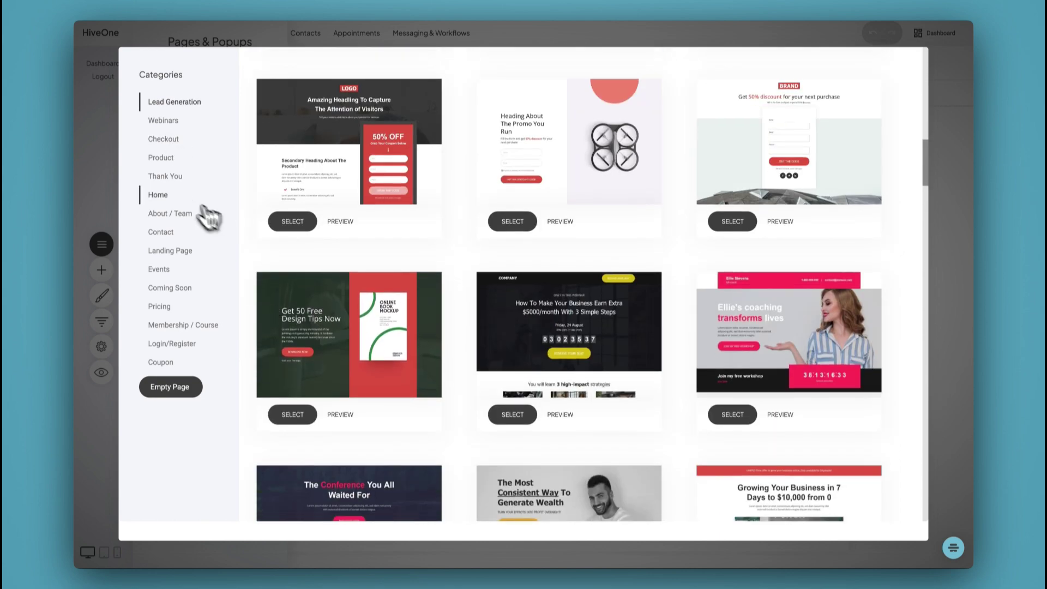
click(171, 195)
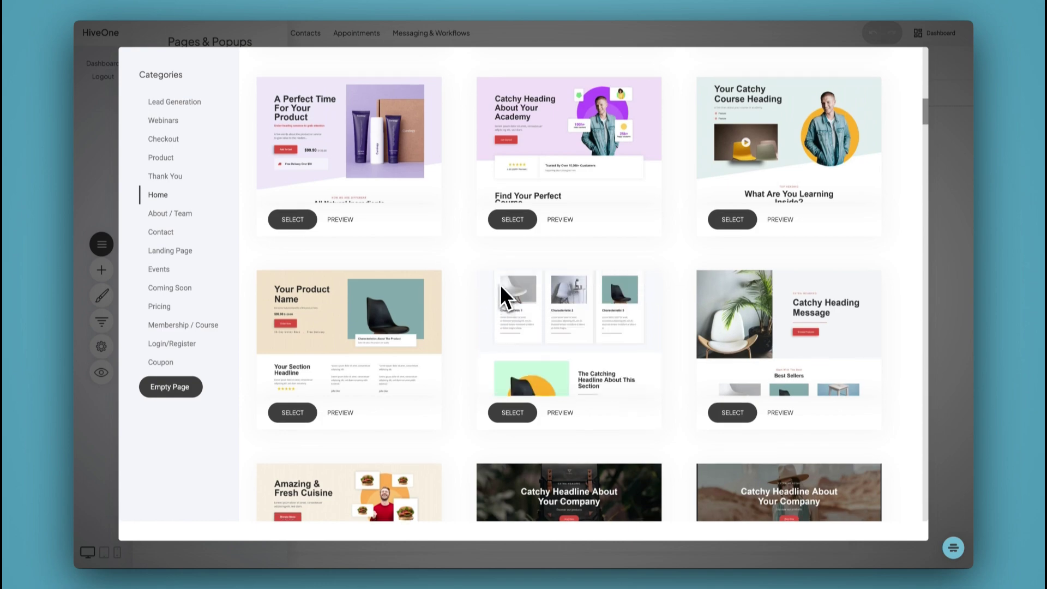
scroll(500, 284, down, 1)
scroll(499, 284, down, 7)
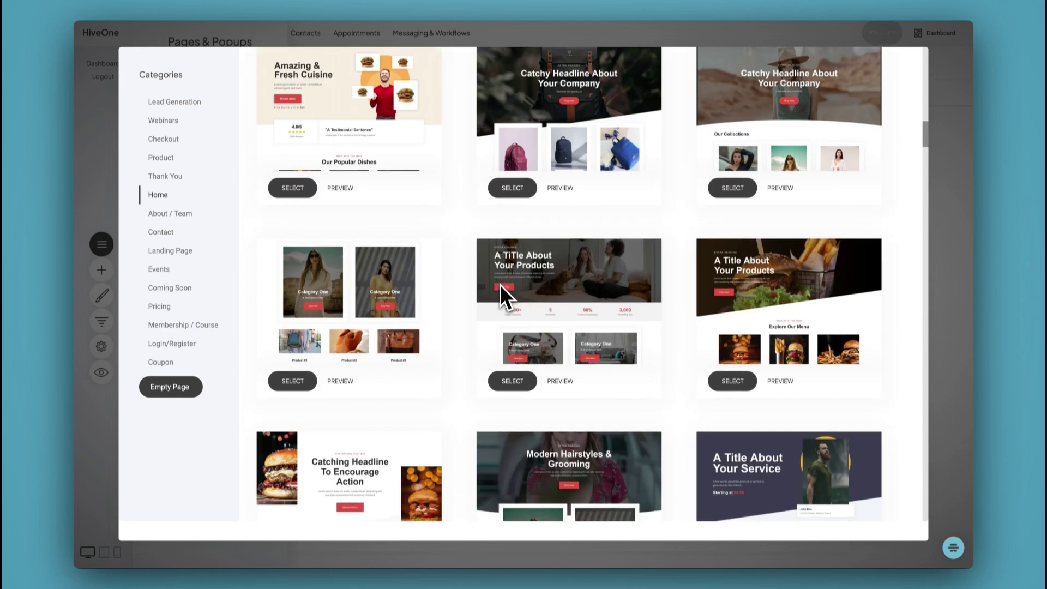
scroll(499, 284, down, 2)
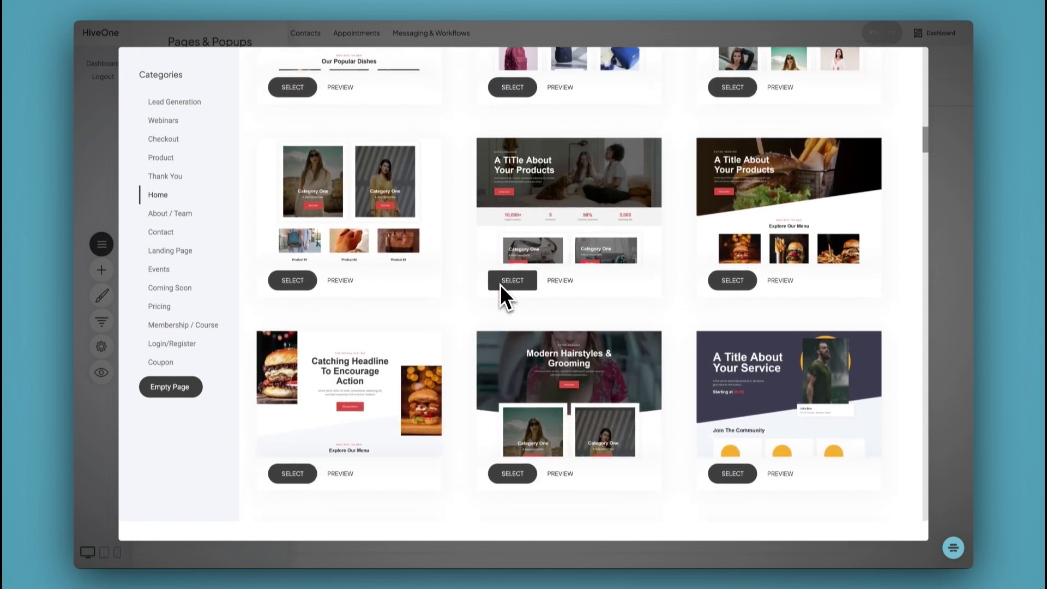
scroll(500, 284, down, 10)
scroll(499, 284, down, 10)
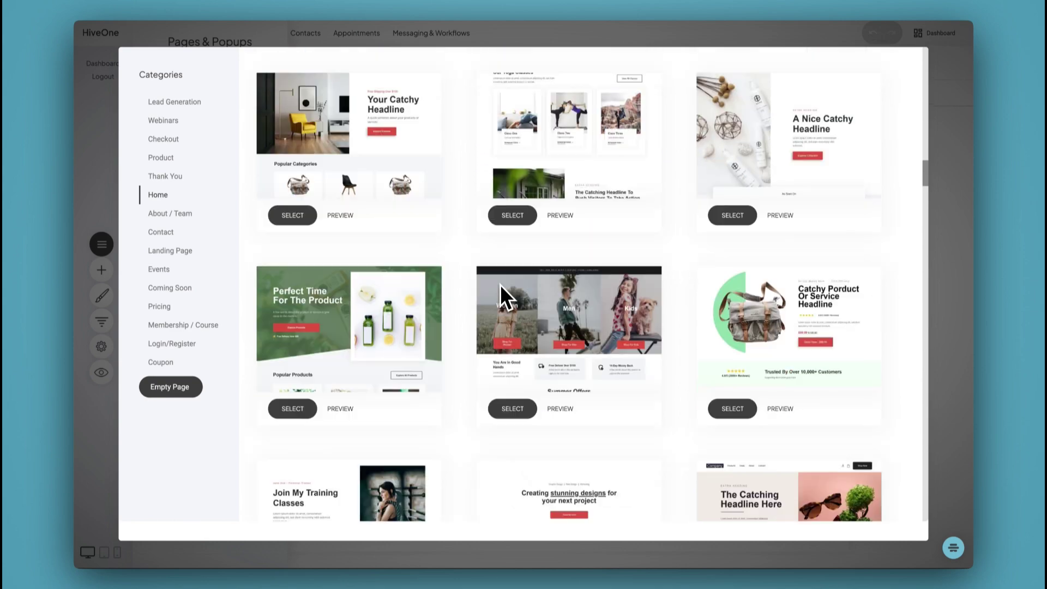
scroll(499, 285, down, 20)
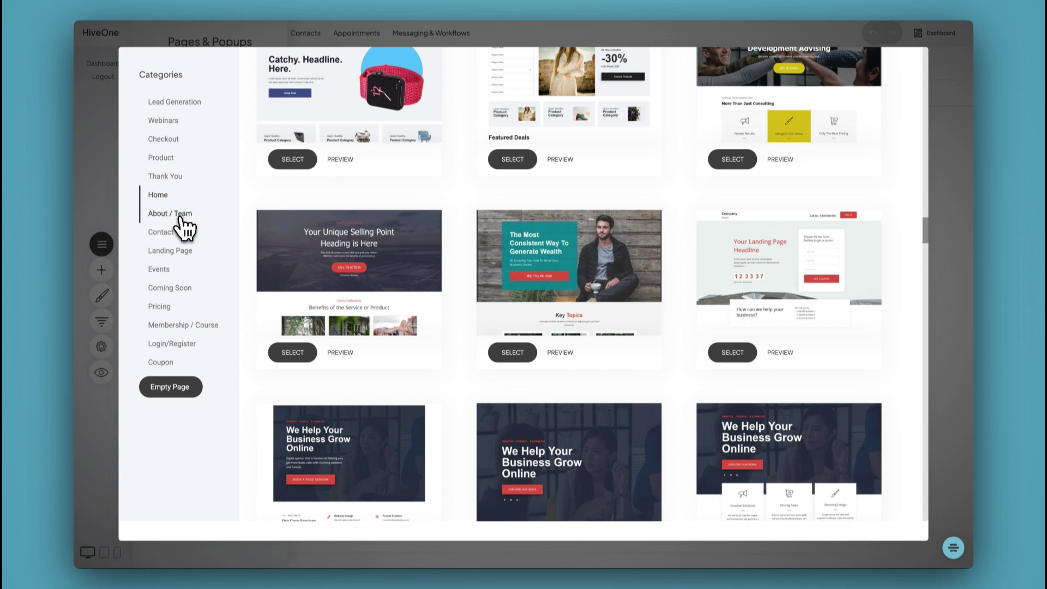
click(172, 141)
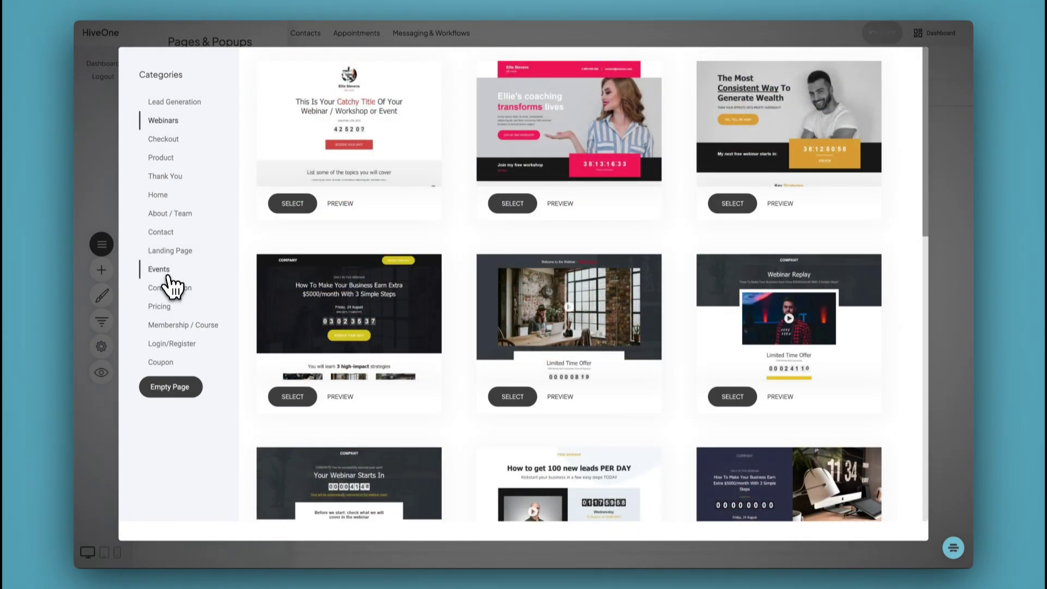
Step: Add a page named About You using the About / Team template with the green Agency Of The Year heading
click(179, 216)
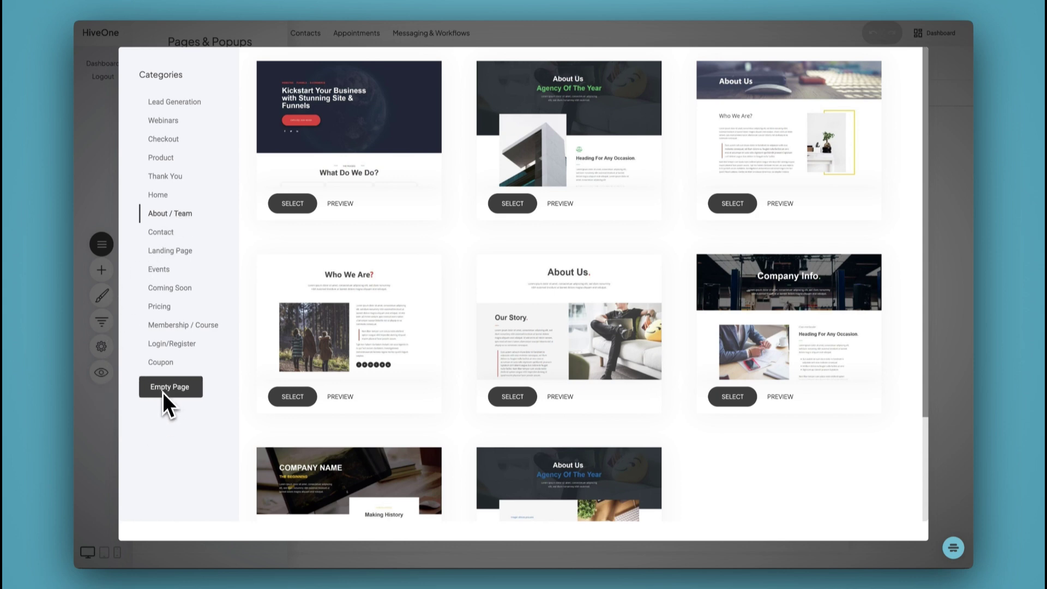
click(508, 208)
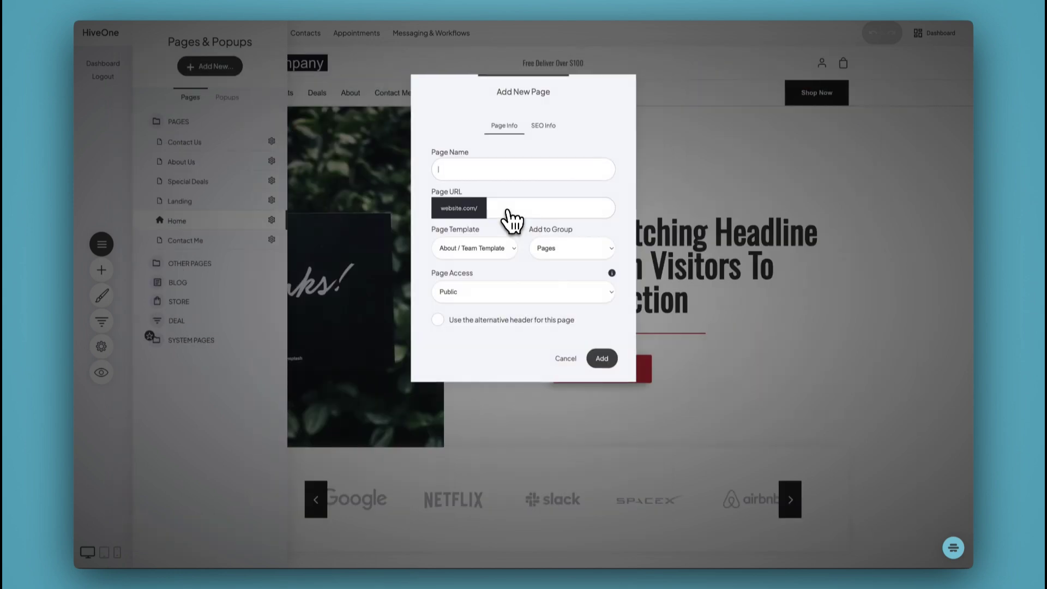
click(493, 177)
text(About You)
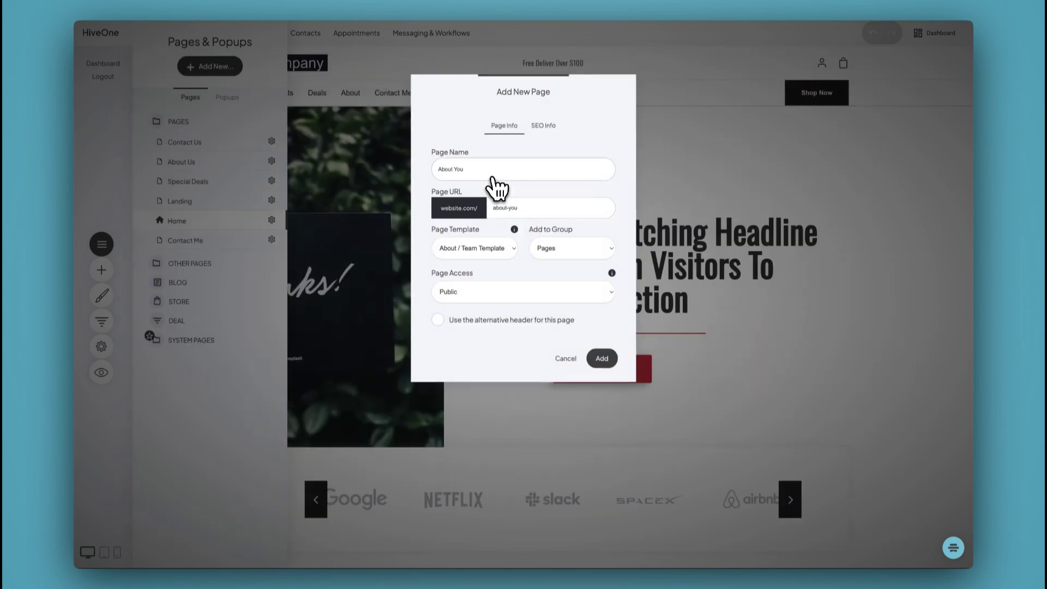
click(603, 360)
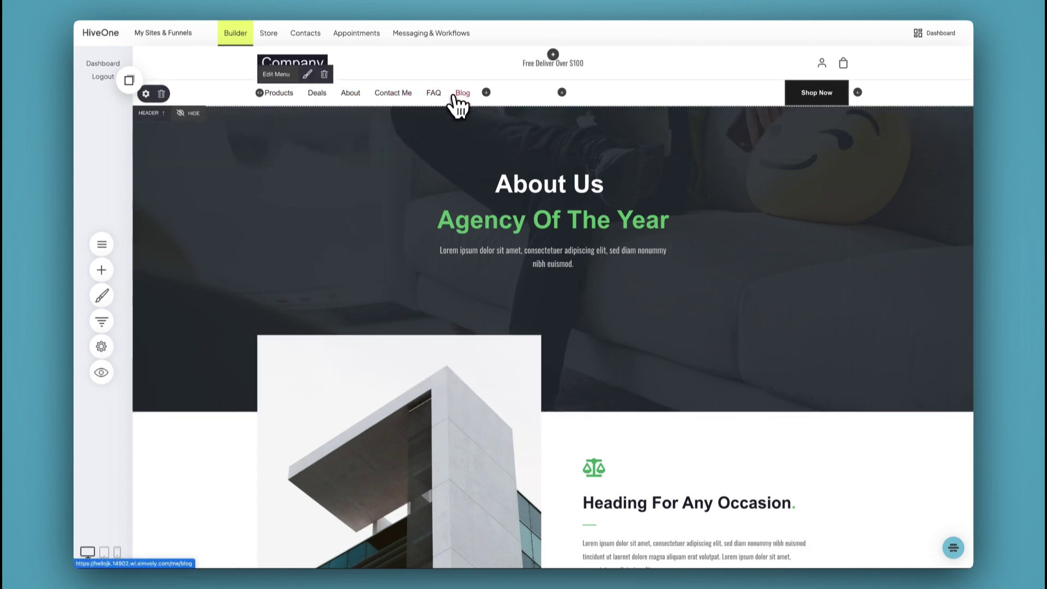
Step: Look over the new page from its header menu down to the footer
scroll(519, 258, down, 20)
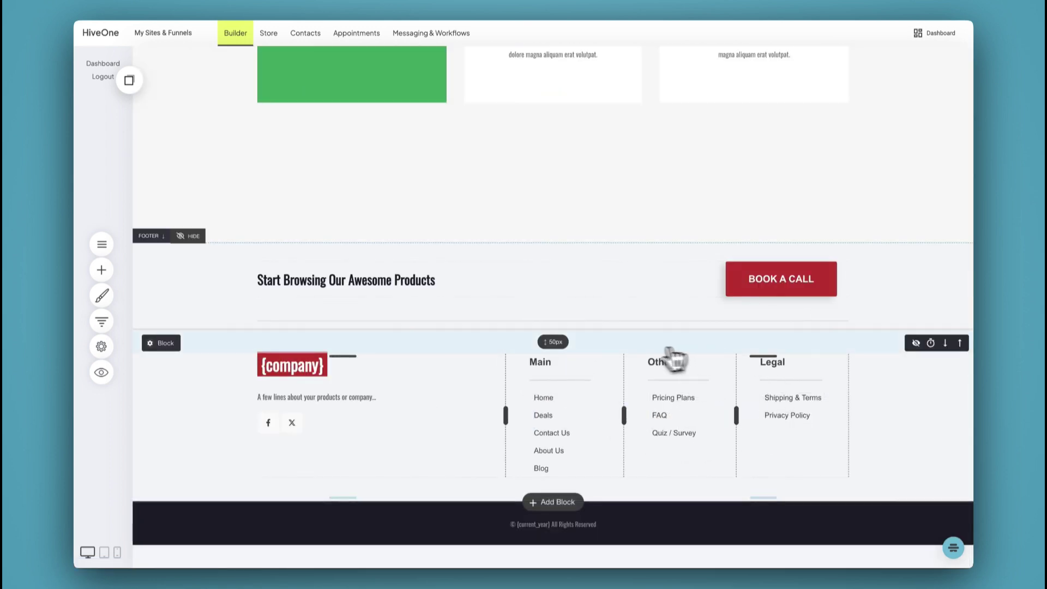
scroll(661, 419, up, 20)
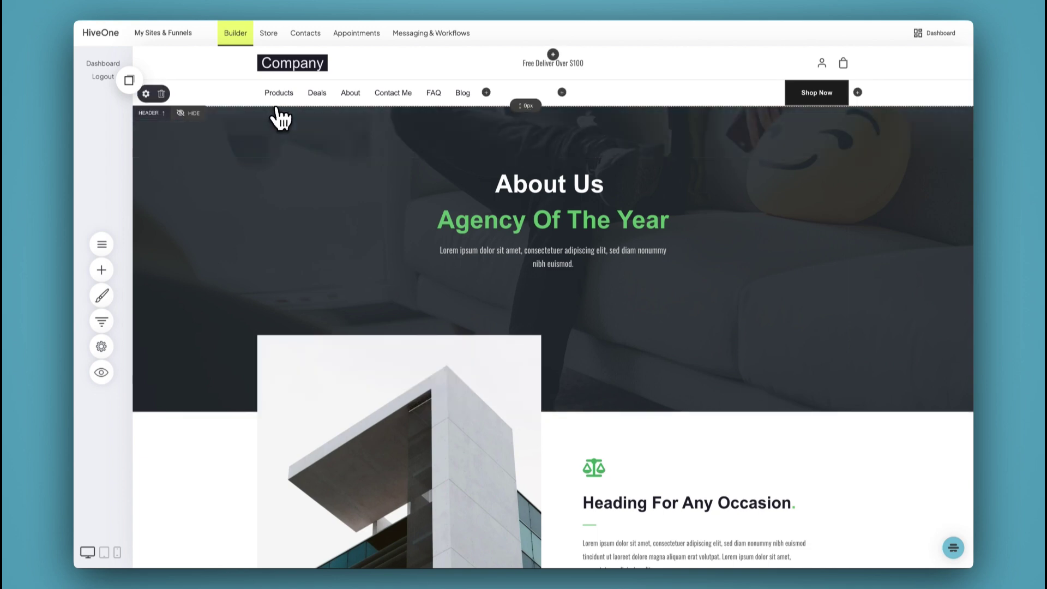
click(281, 104)
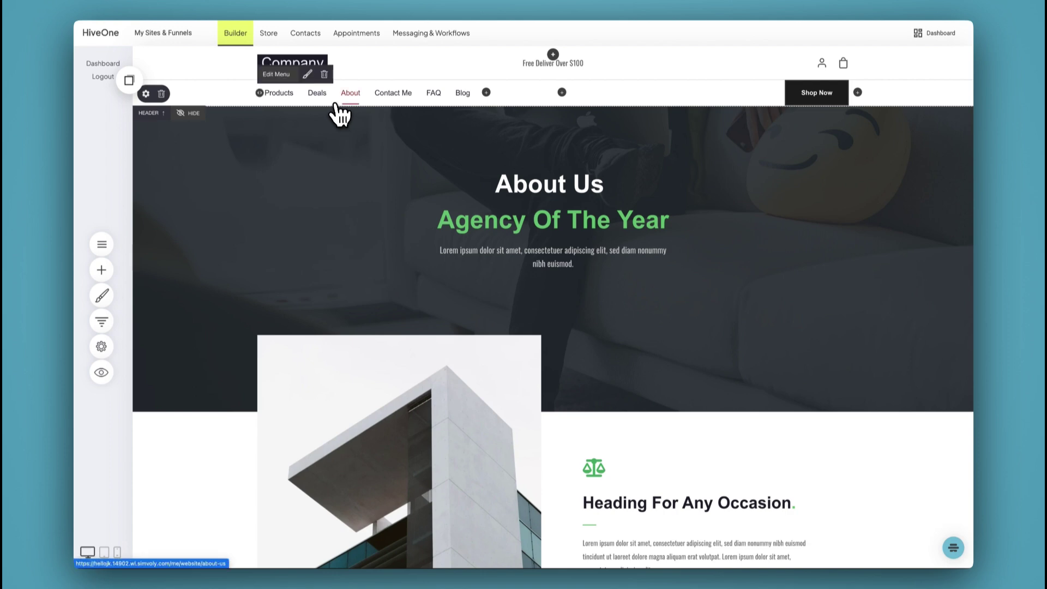
Step: Slightly increase the spacing above the About Us heading and reduce the spacing above the three feature cards
mouse_move(458, 163)
mouse_down()
mouse_move(452, 158)
mouse_move(451, 199)
mouse_move(451, 159)
mouse_up()
scroll(508, 267, down, 8)
scroll(508, 267, down, 3)
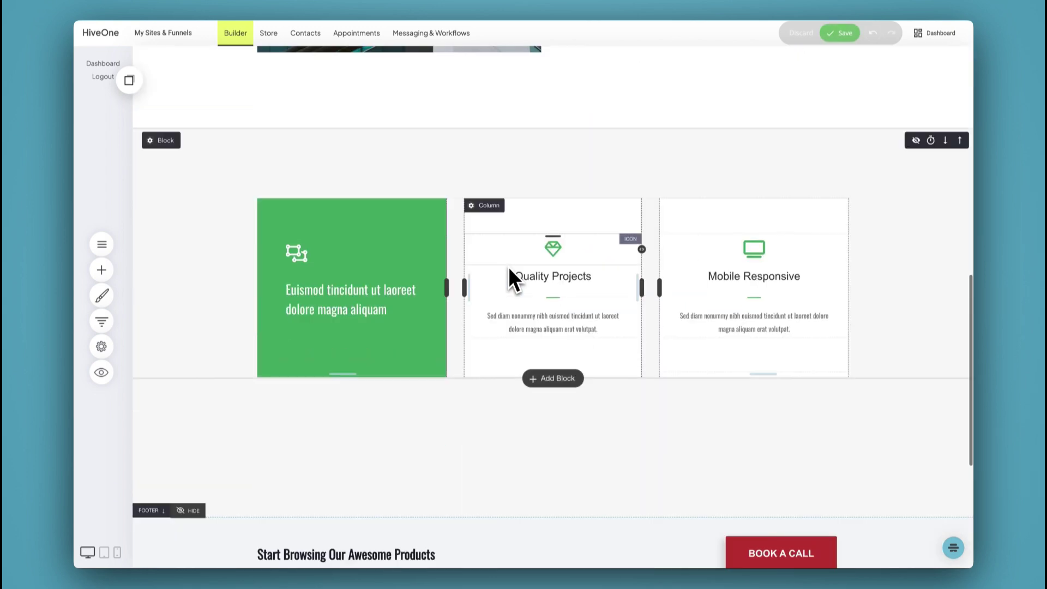
scroll(508, 267, down, 1)
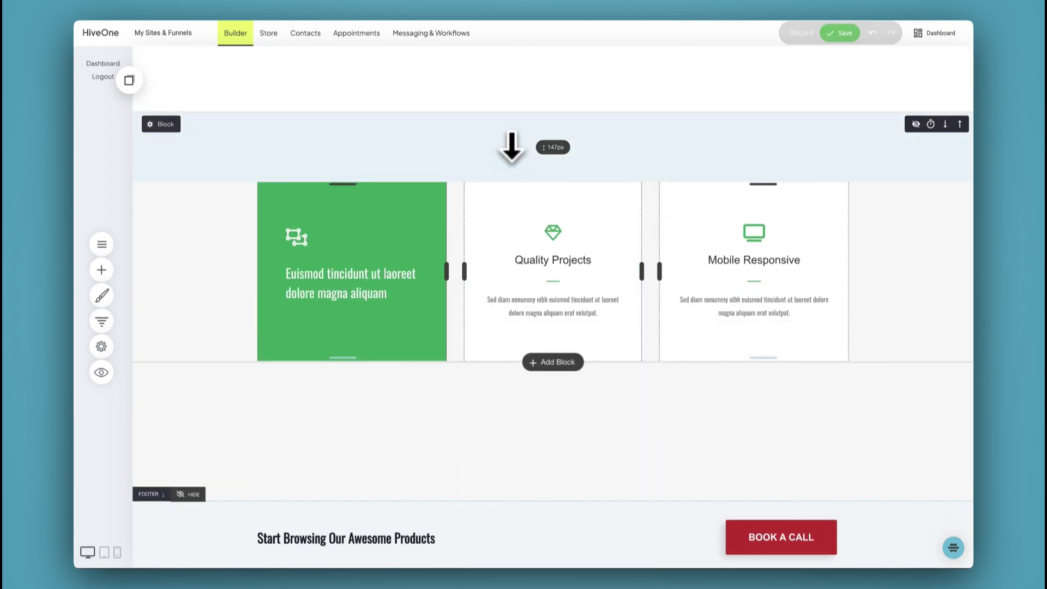
drag(512, 145, 512, 109)
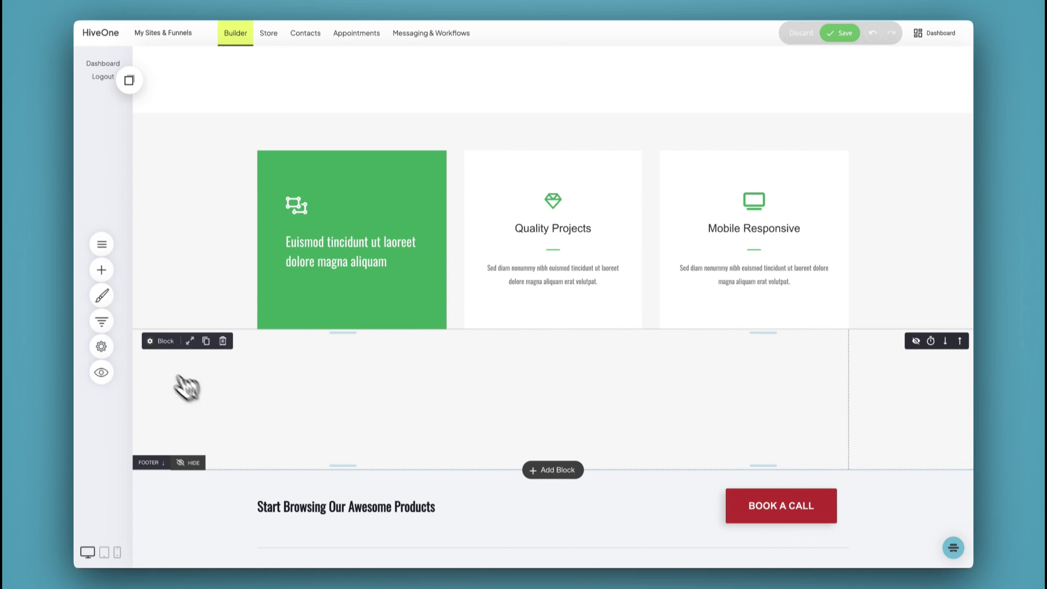
Step: Delete the empty block between the feature cards and the footer
click(219, 341)
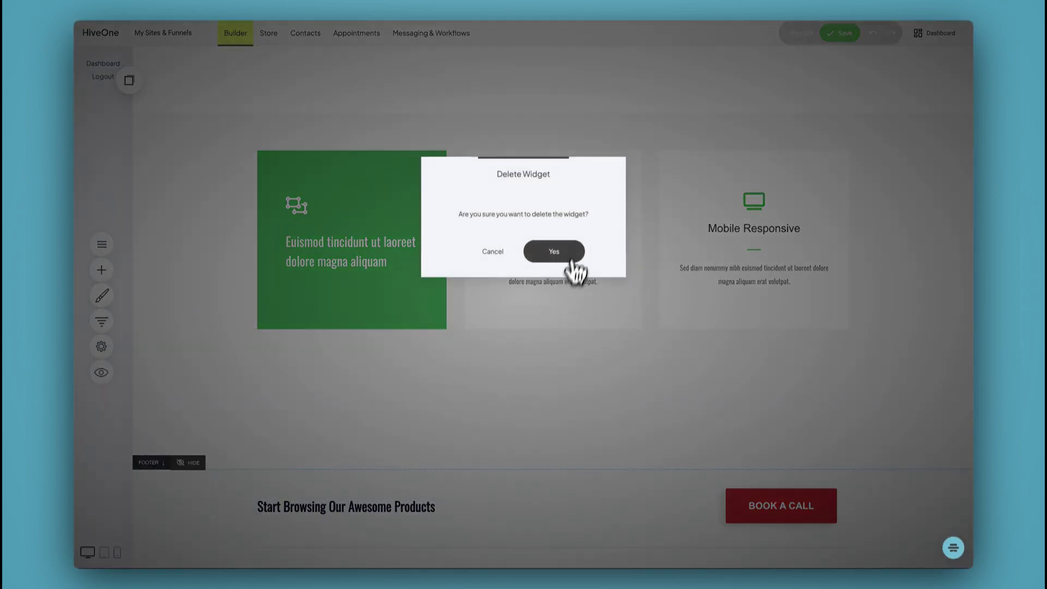
click(568, 254)
scroll(542, 357, down, 2)
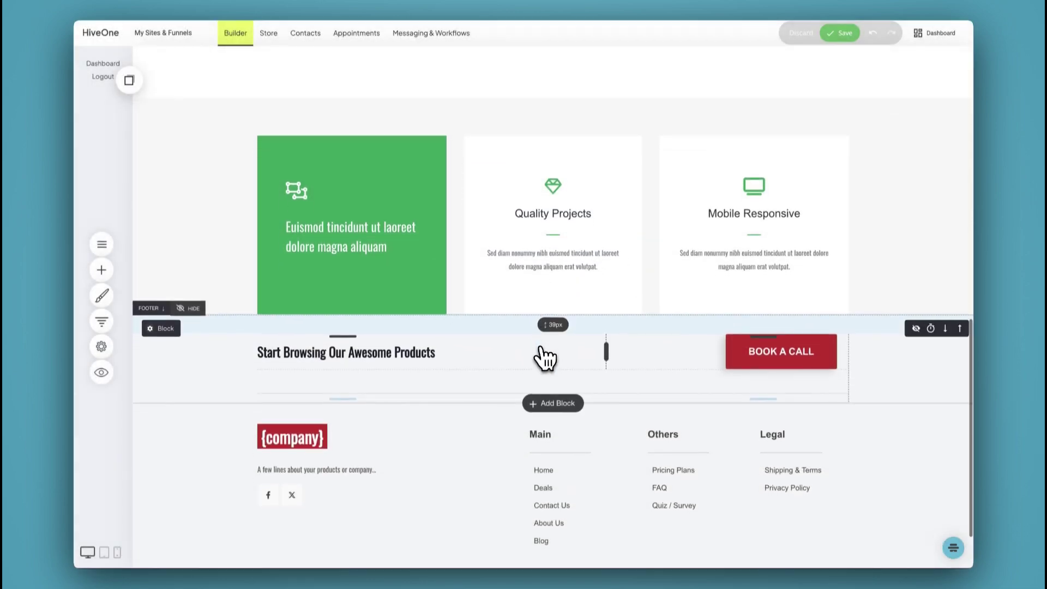
Step: Open the Appointment page for editing from the site's page list
scroll(529, 347, up, 15)
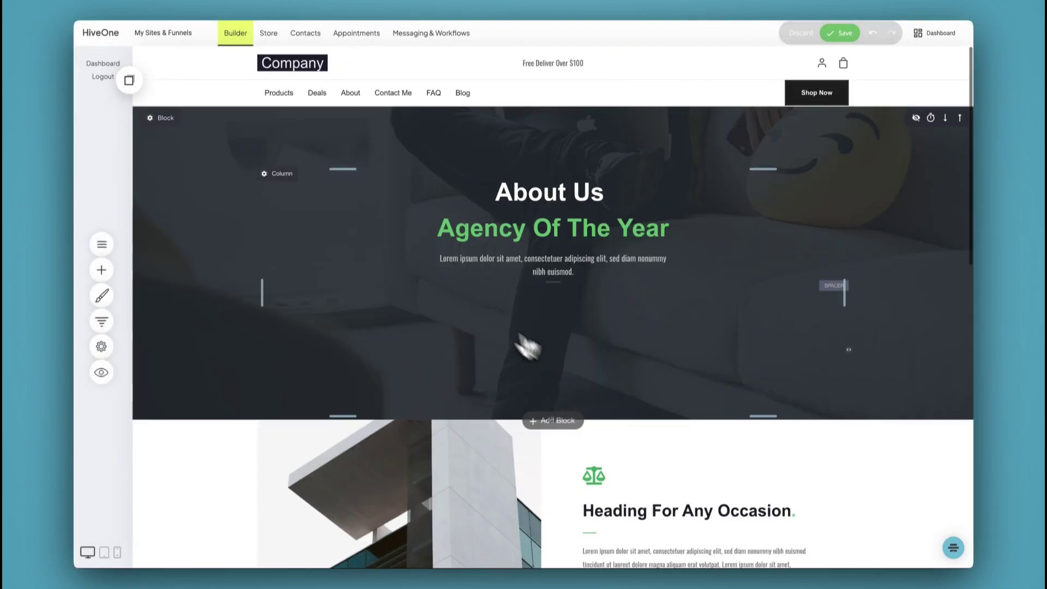
click(101, 244)
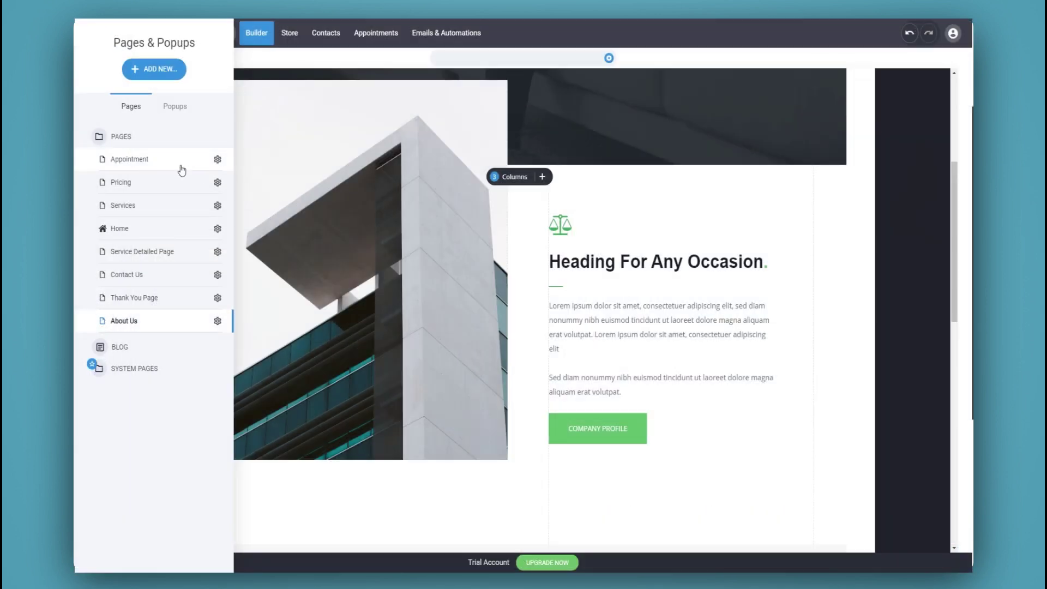
click(153, 160)
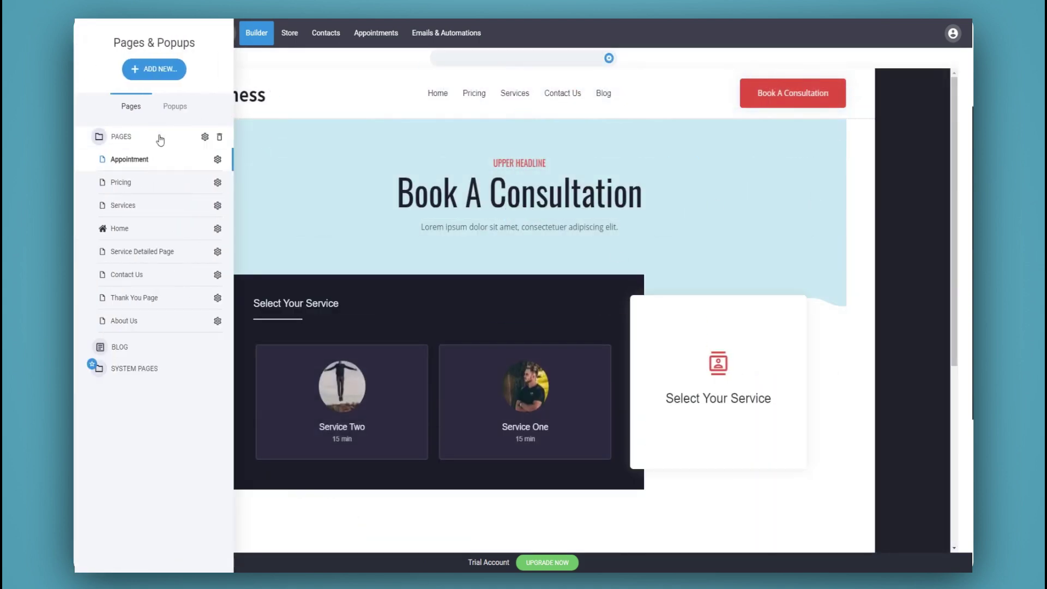
Step: Replace the Book A Consultation heading with "Join A Training Class"
double_click(493, 200)
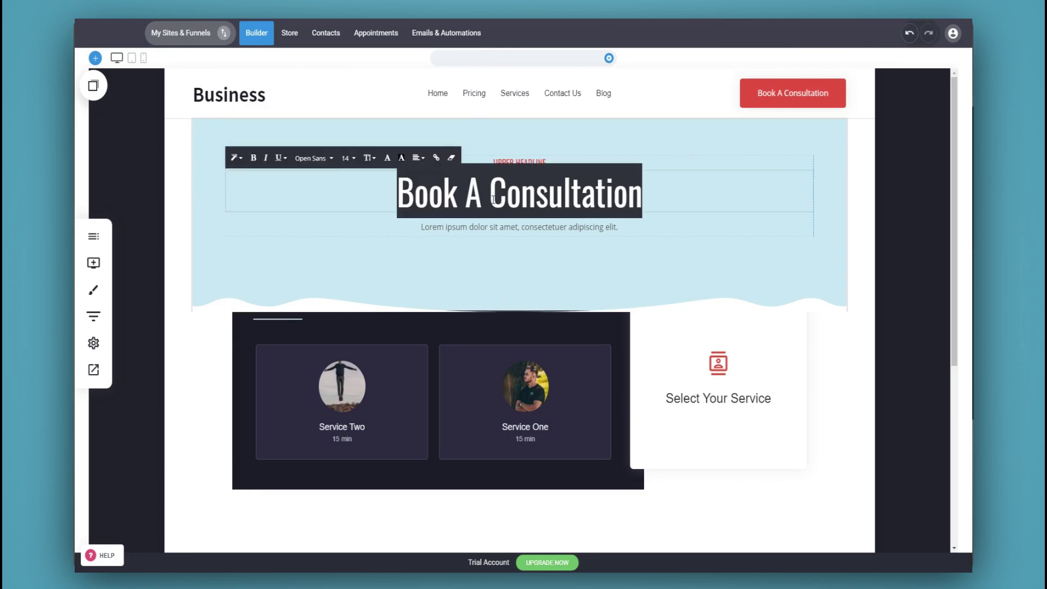
text(Sche)
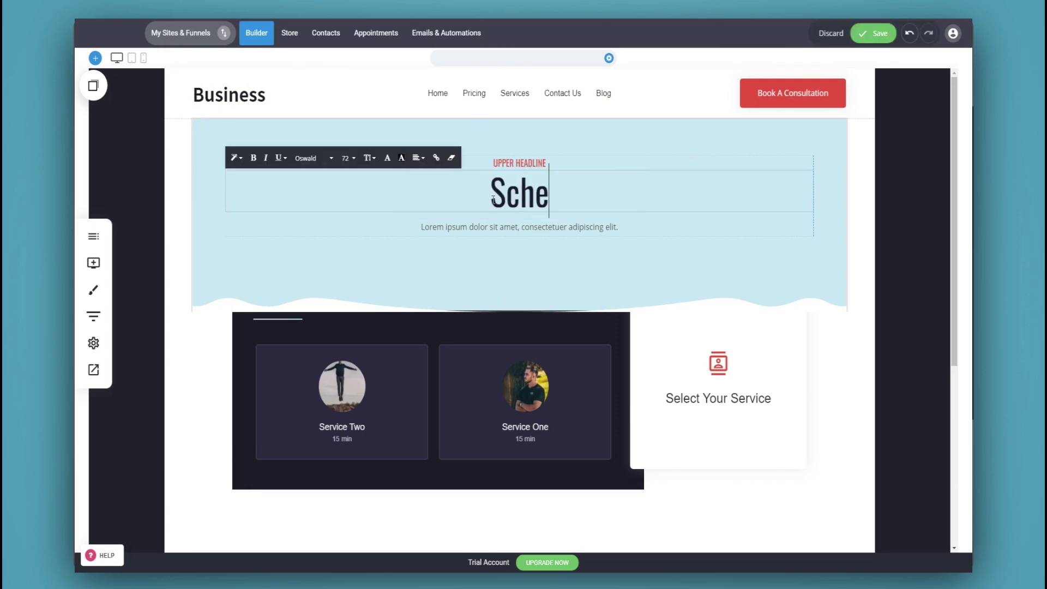
double_click(492, 200)
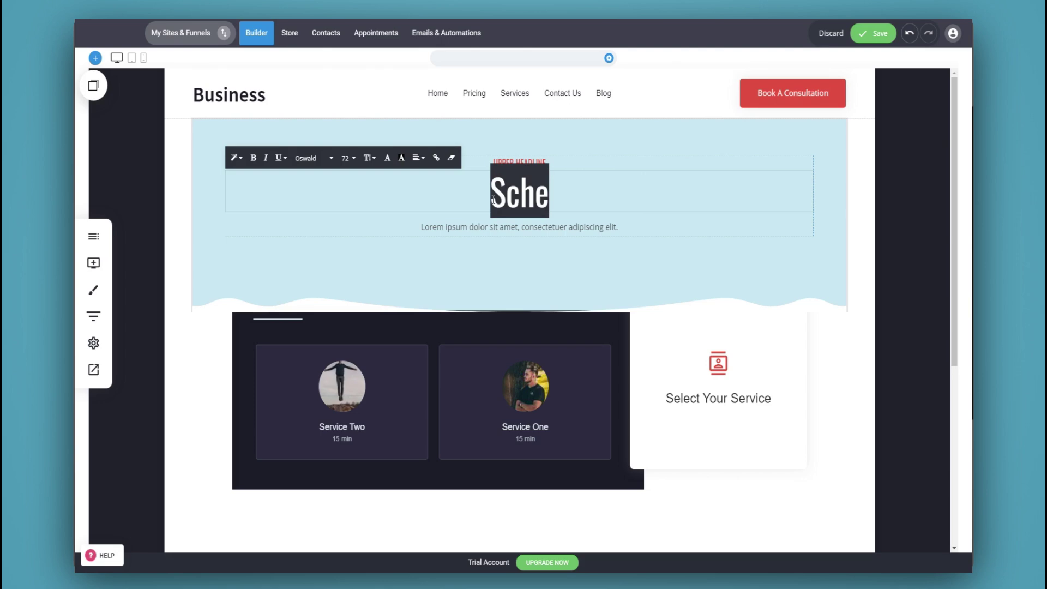
text(Join A Tr)
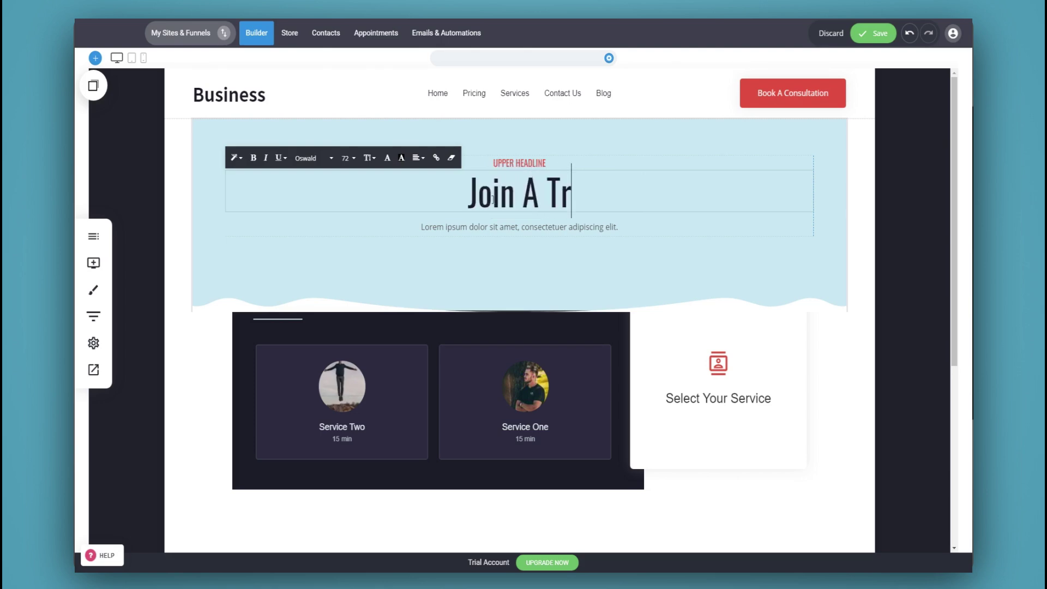
text(aining Class)
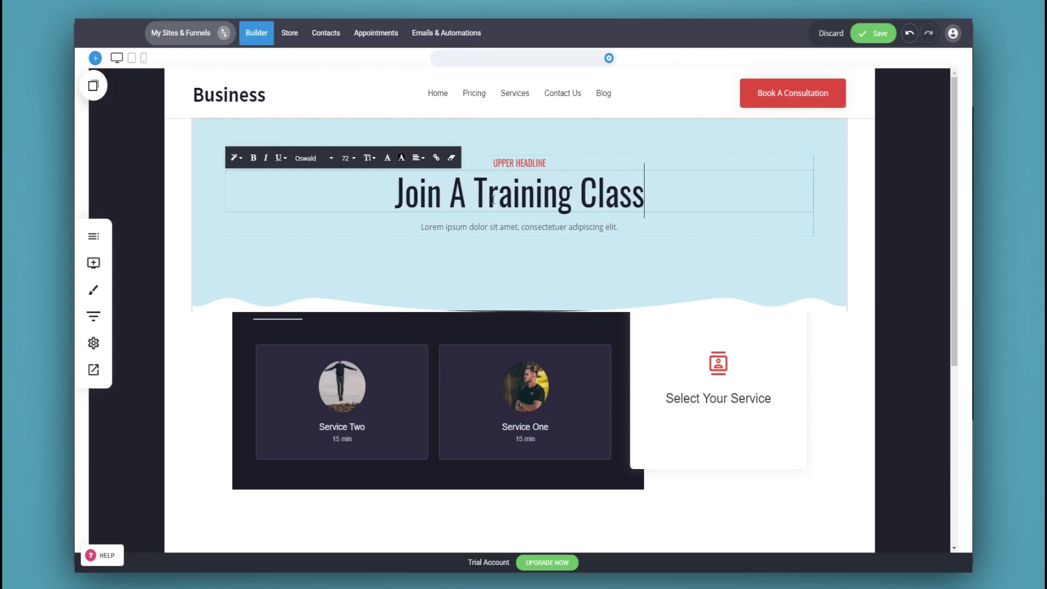
click(567, 245)
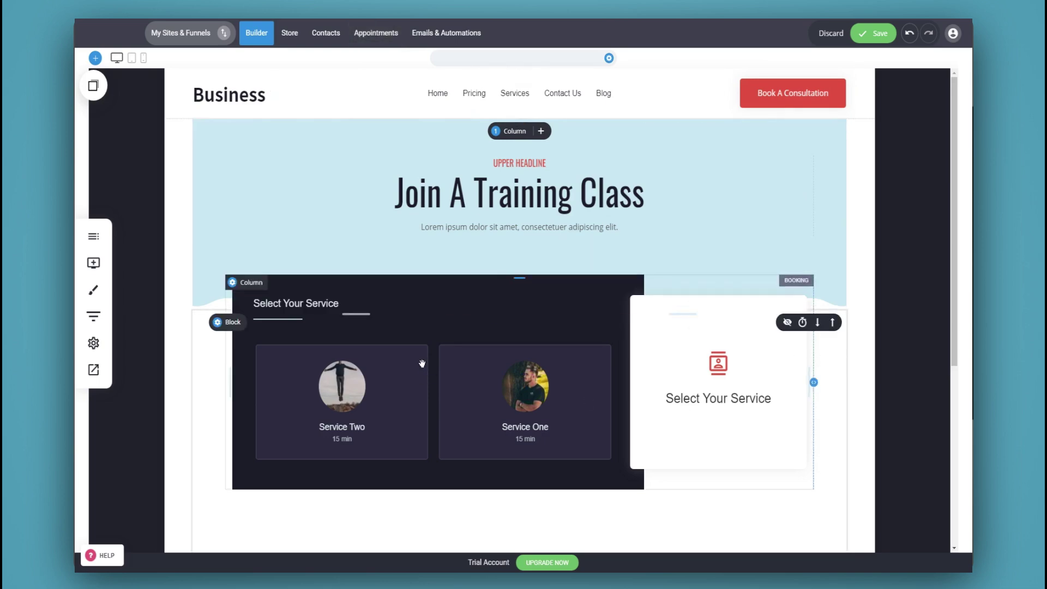
Step: Add a Form widget above the booking widget and view the field types available for it
click(97, 262)
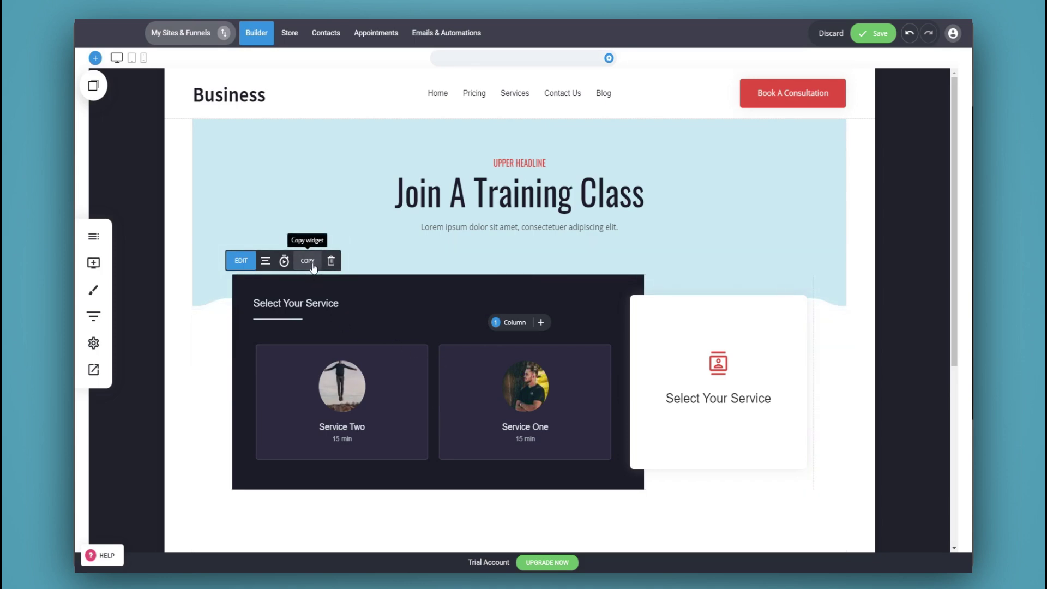
click(93, 263)
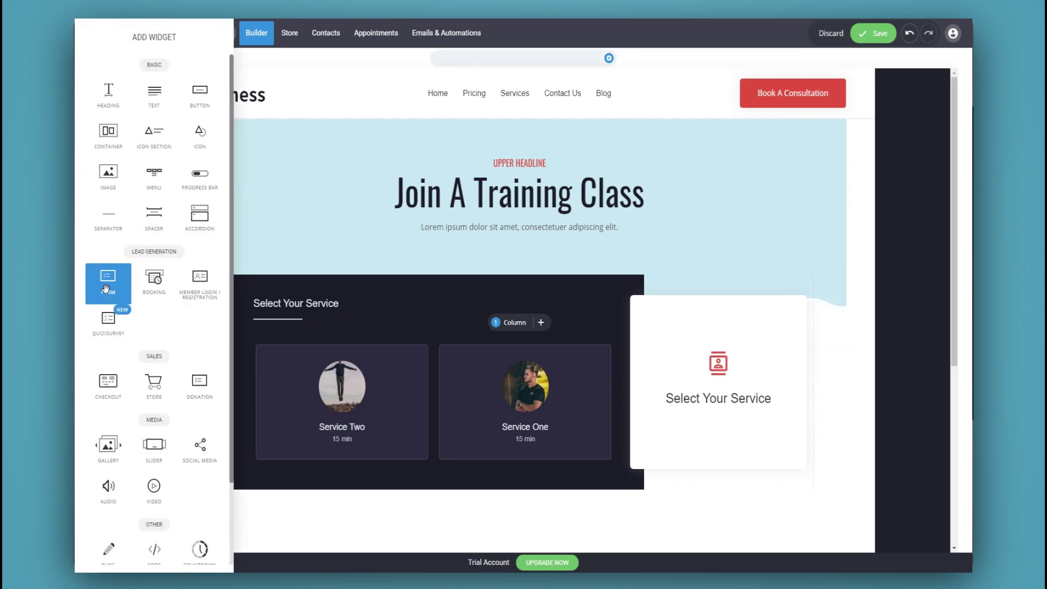
drag(107, 294, 551, 335)
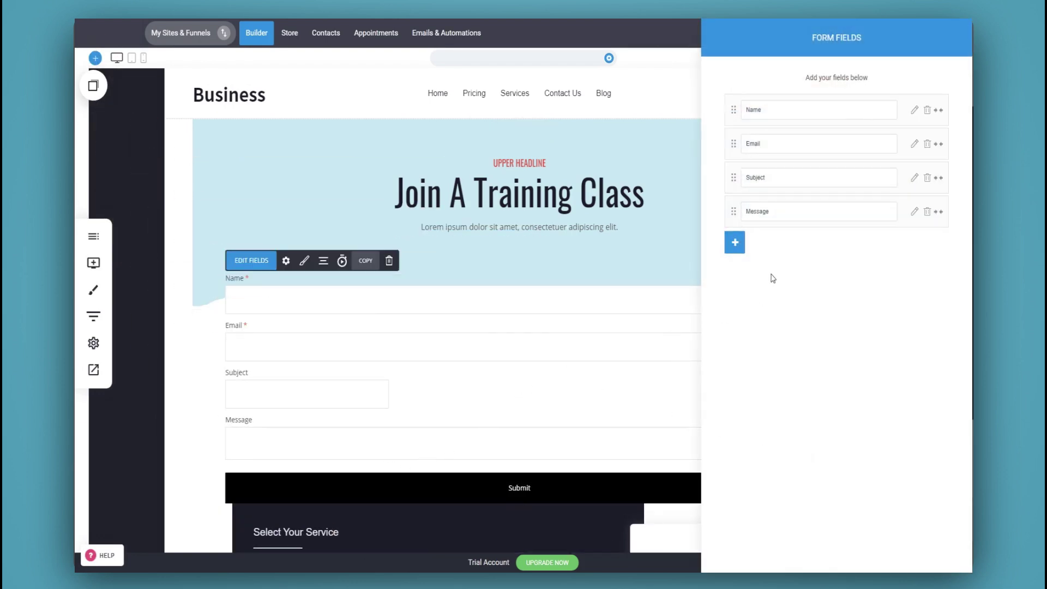
click(737, 243)
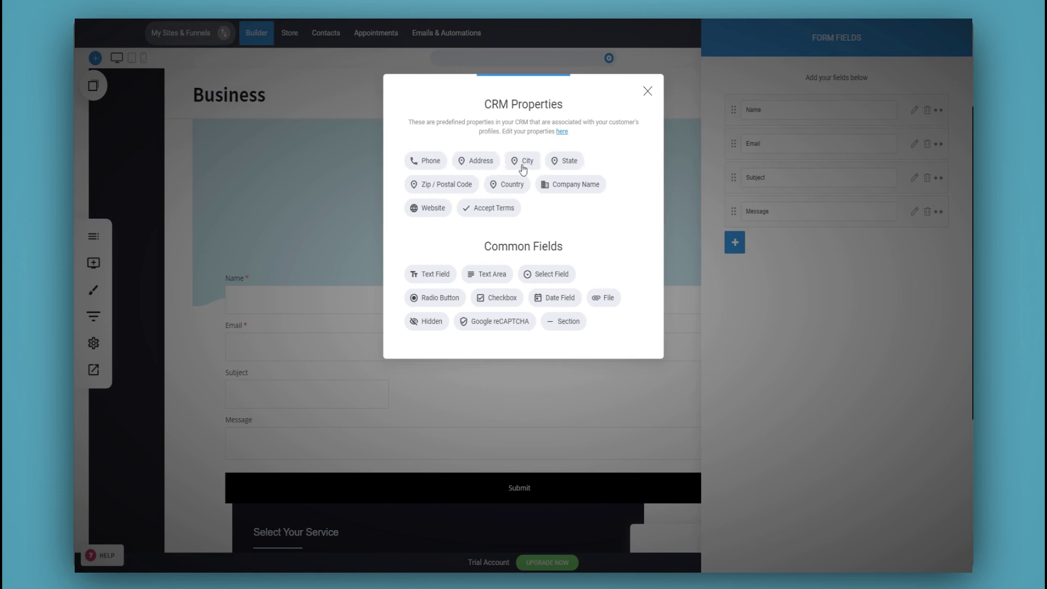
click(561, 409)
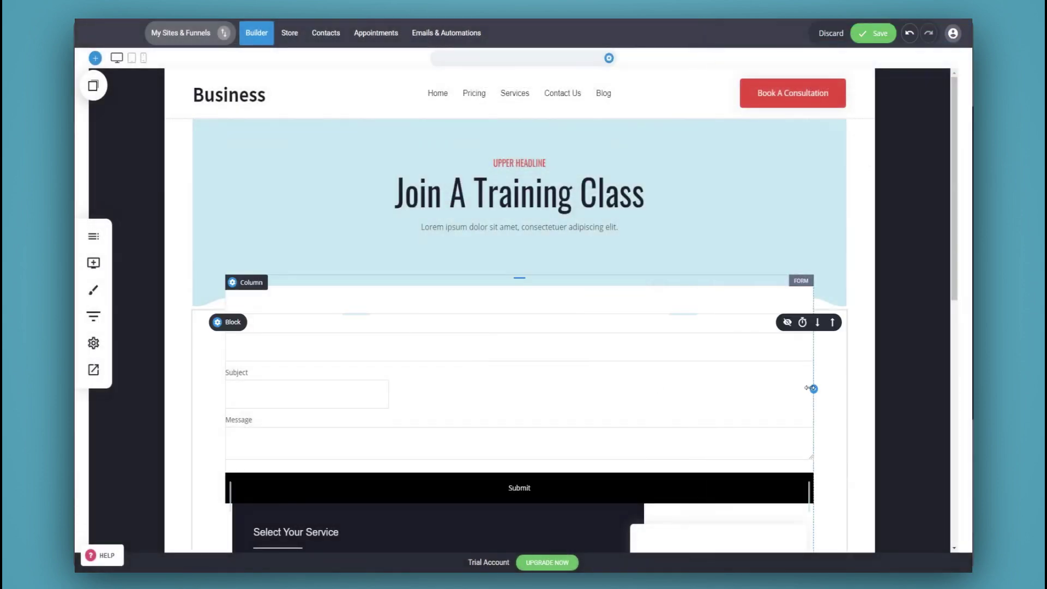
Step: Narrow the form to well under half the block's width and center it above the booking widget
drag(809, 388, 461, 388)
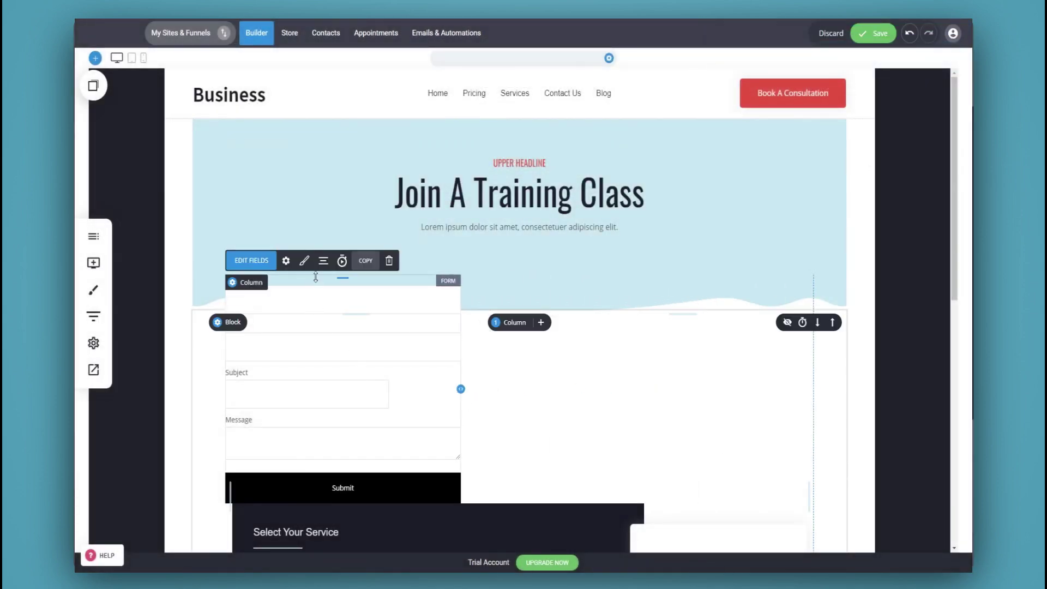
click(323, 261)
click(335, 223)
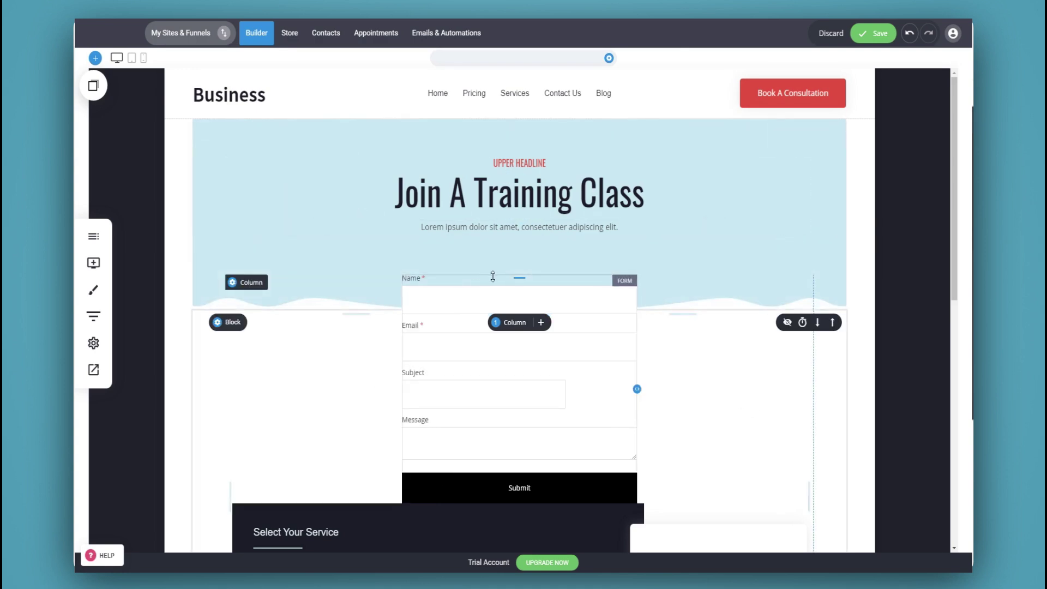
Step: Raise the top margin of the column holding the form and reduce the spacing at the bottom of the heading block
click(233, 282)
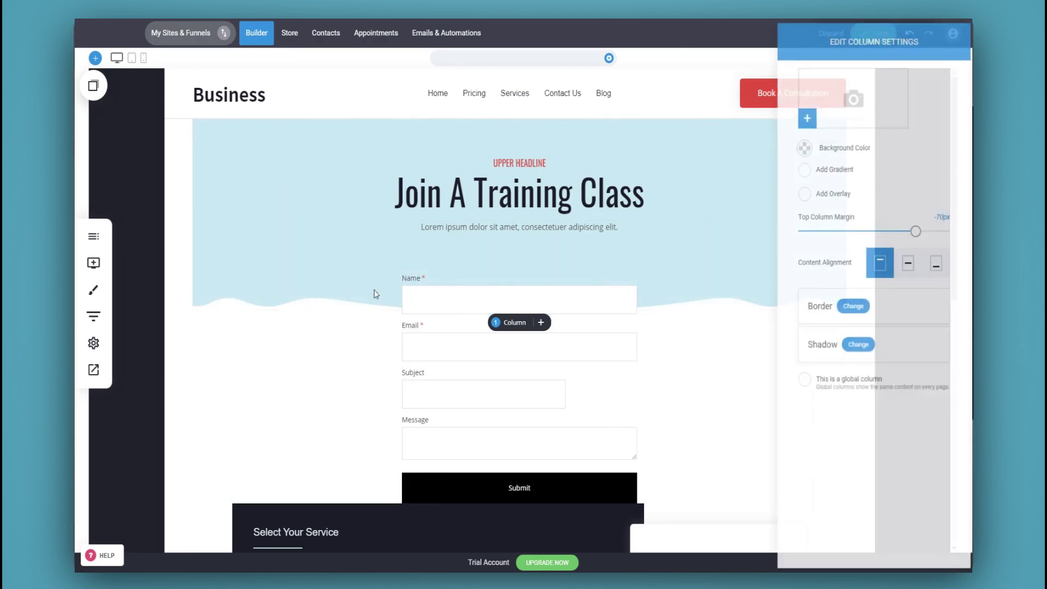
drag(926, 228, 950, 230)
click(600, 383)
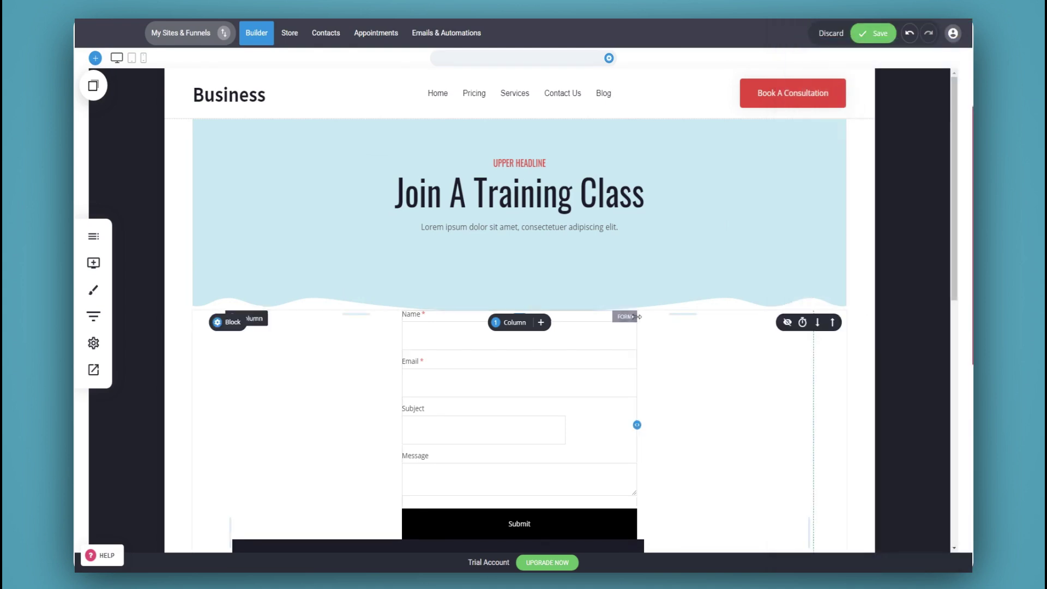
drag(682, 314, 649, 265)
scroll(746, 324, down, 3)
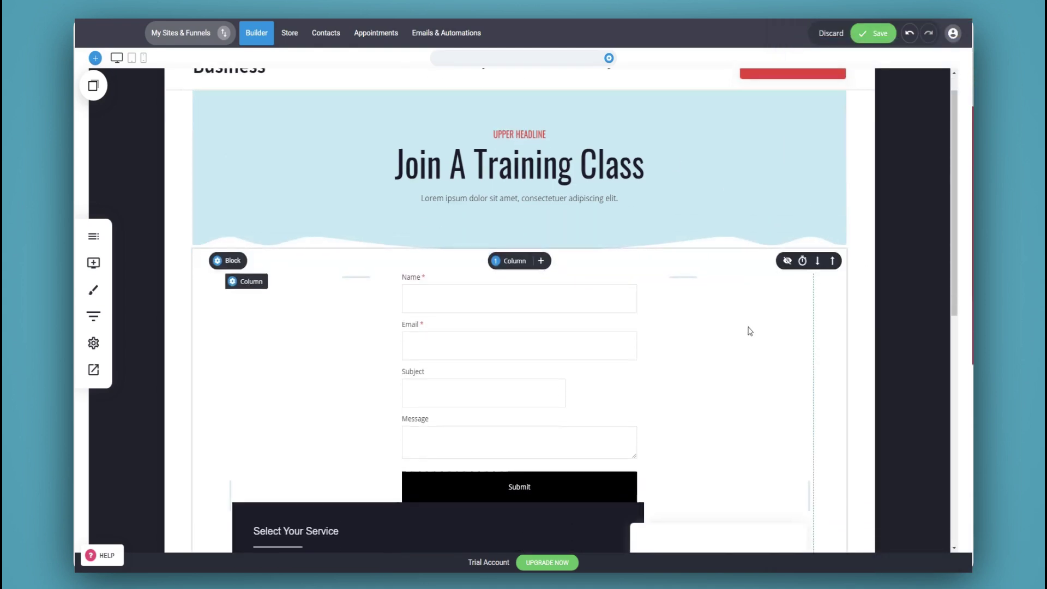
Step: Delete the form widget above the booking widget
click(593, 272)
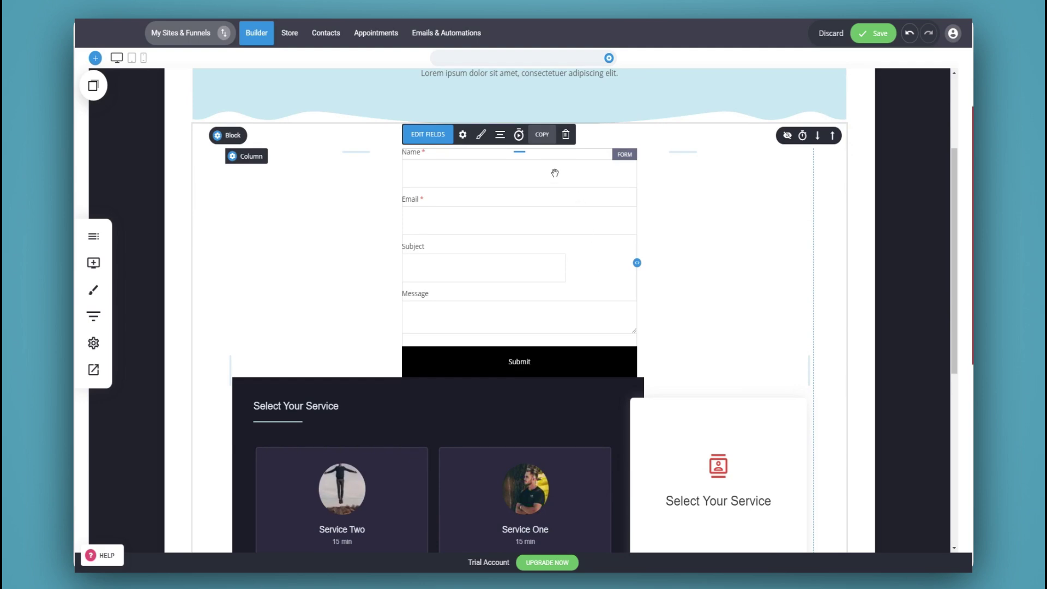
click(565, 135)
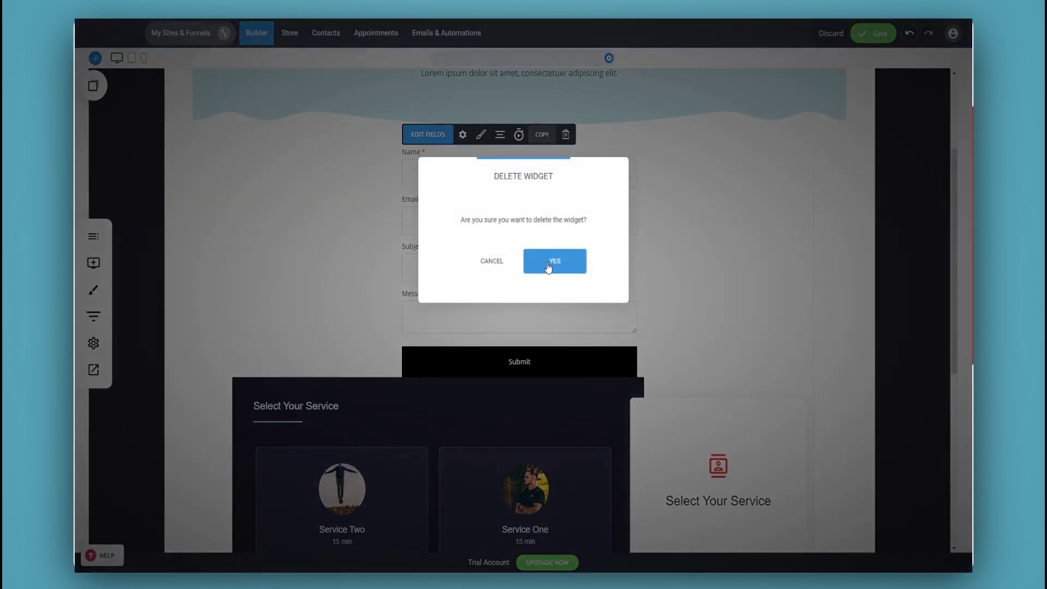
click(554, 261)
Step: Slightly increase the spacing above the booking widget and save the page
scroll(467, 290, up, 3)
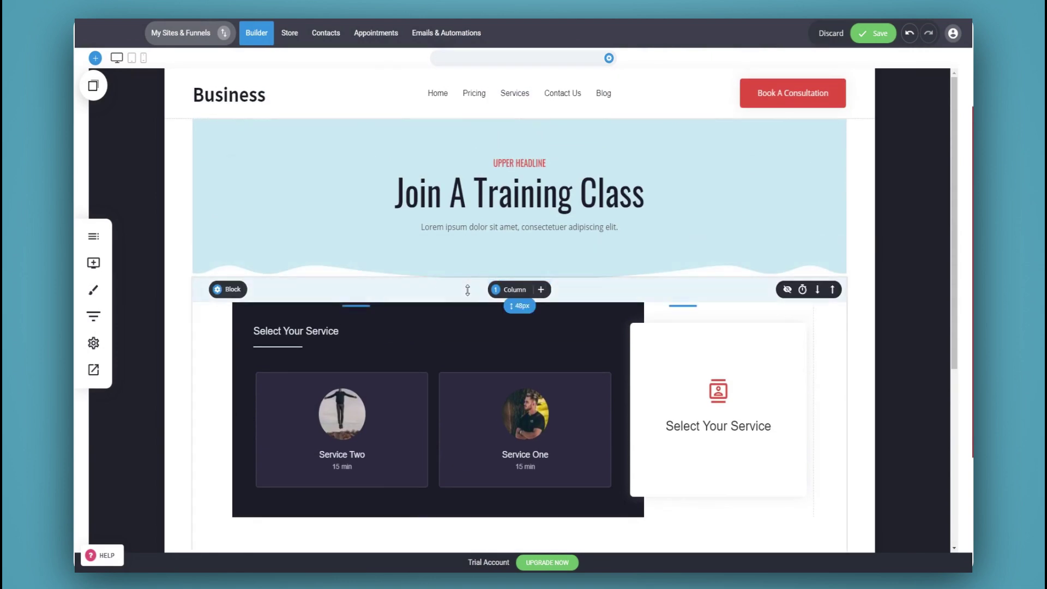
drag(467, 290, 469, 305)
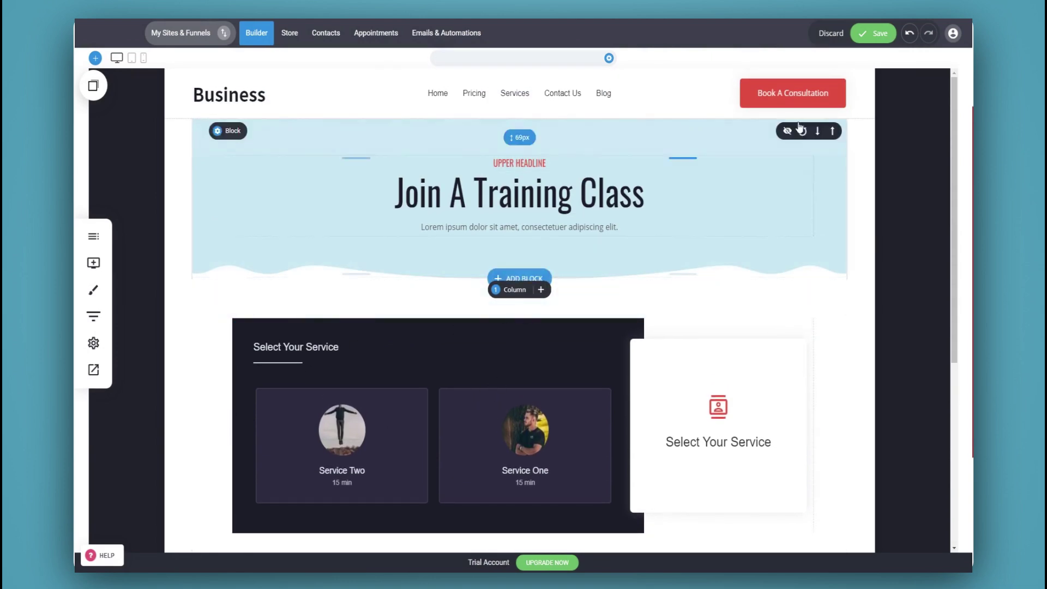
click(872, 33)
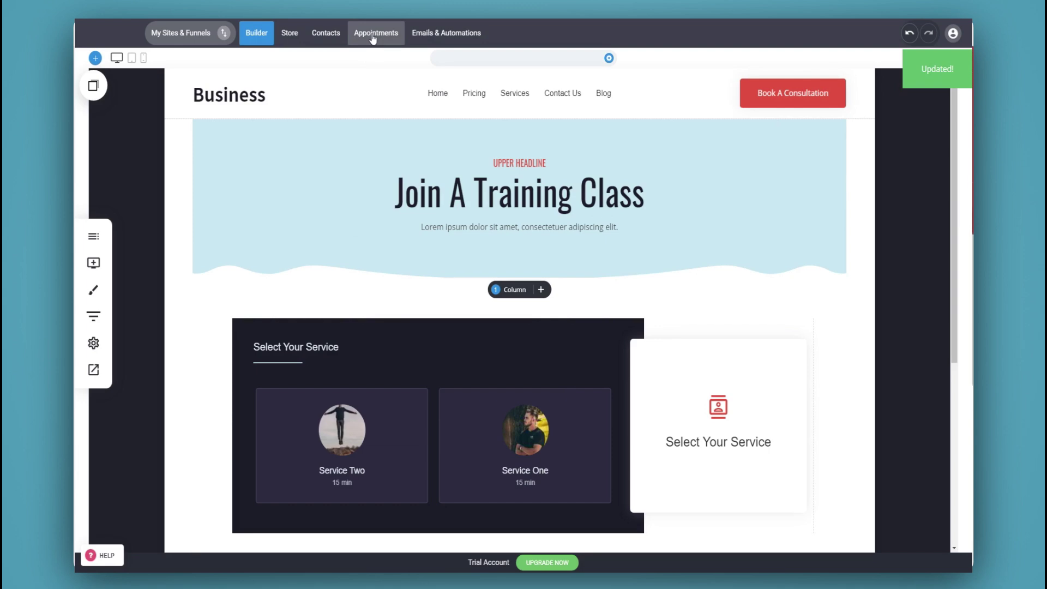
Step: Review the booking widget's settings for its booking event, layout, fonts and styling
click(240, 304)
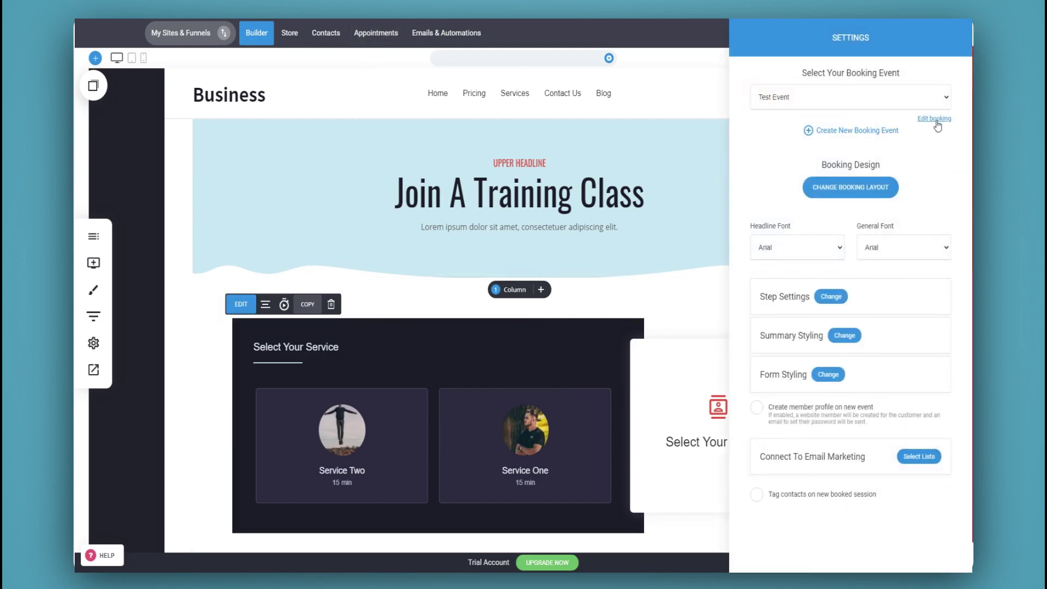
click(598, 390)
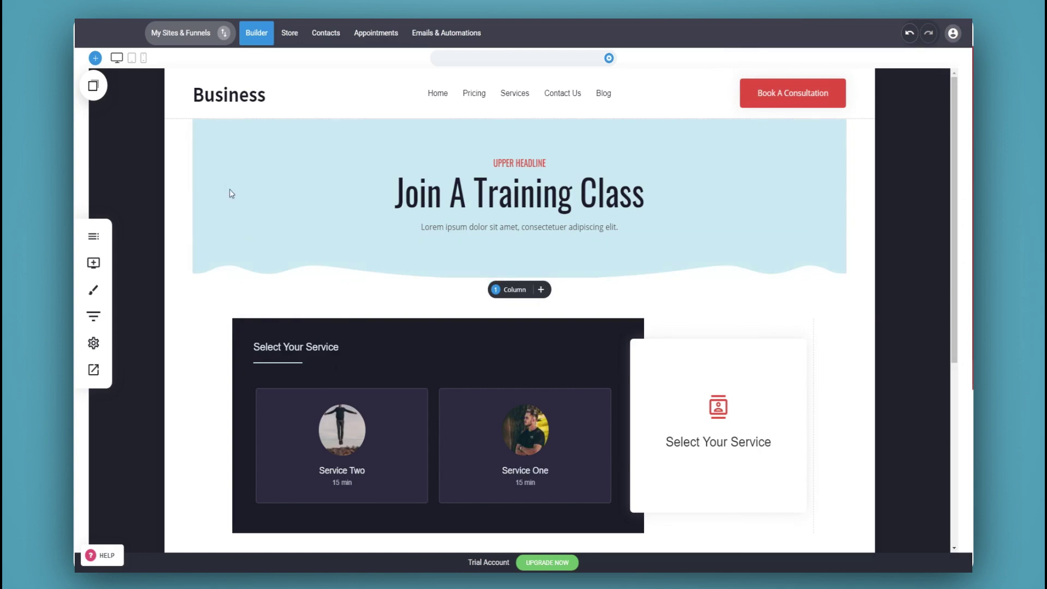
click(569, 102)
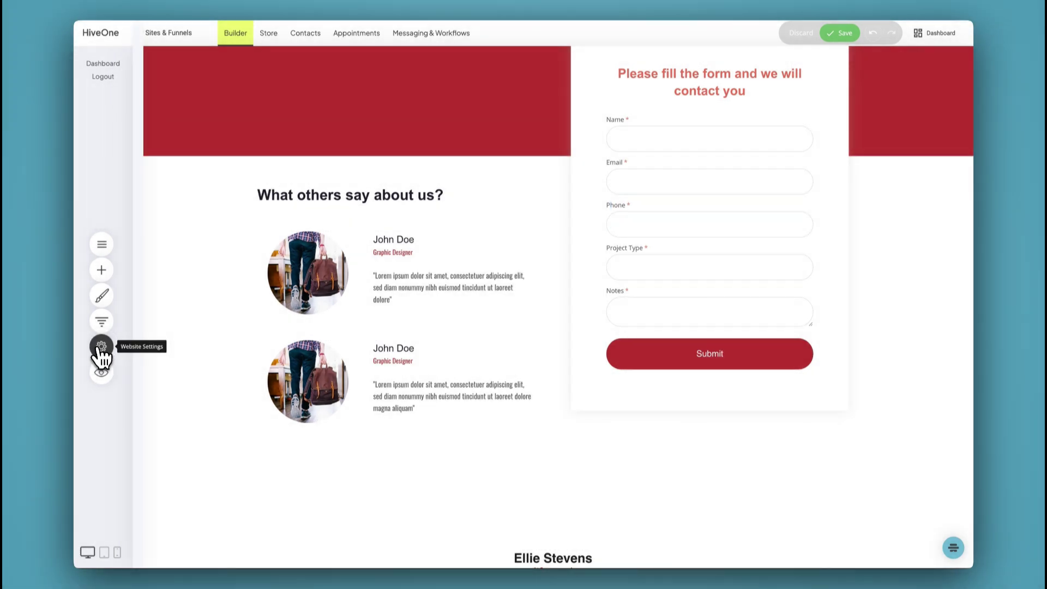
Step: View the site's custom code settings for global and page-only markup and CSS
click(102, 346)
click(197, 87)
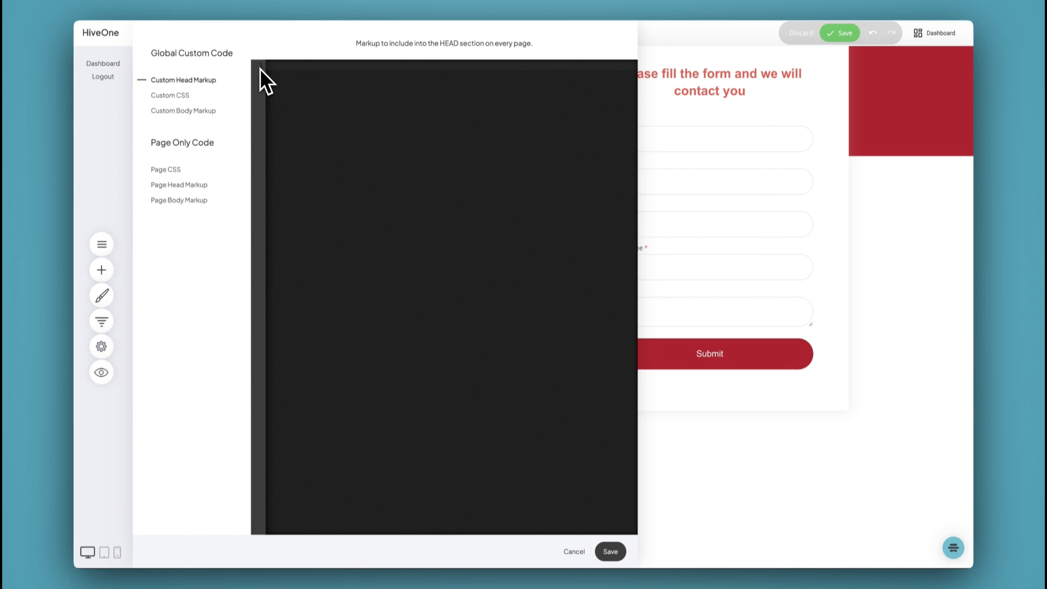
click(748, 274)
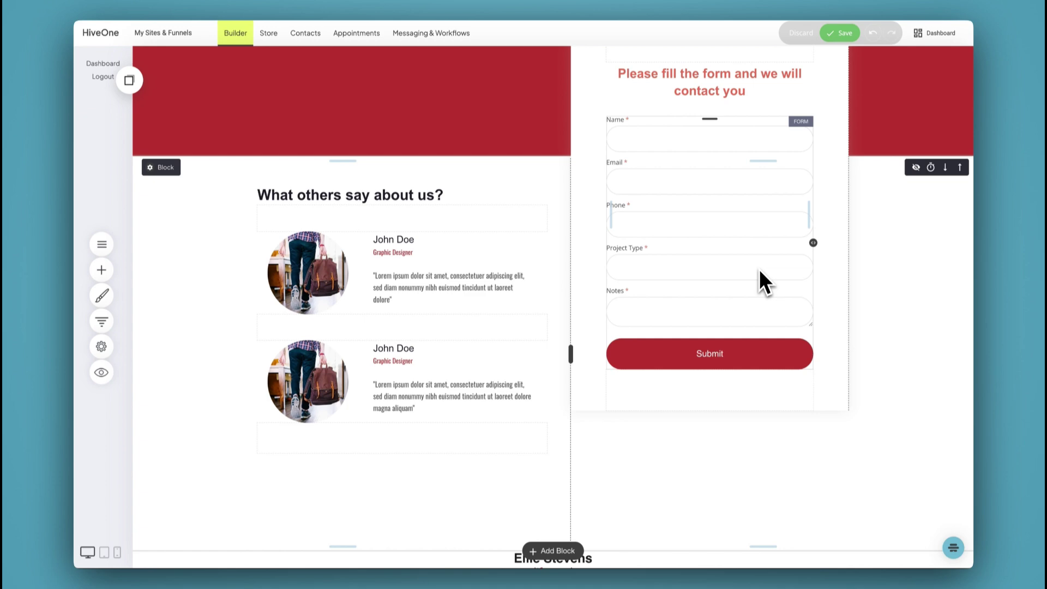
Step: Browse the Contact category of page templates for a new page without adding one
scroll(759, 271, down, 1)
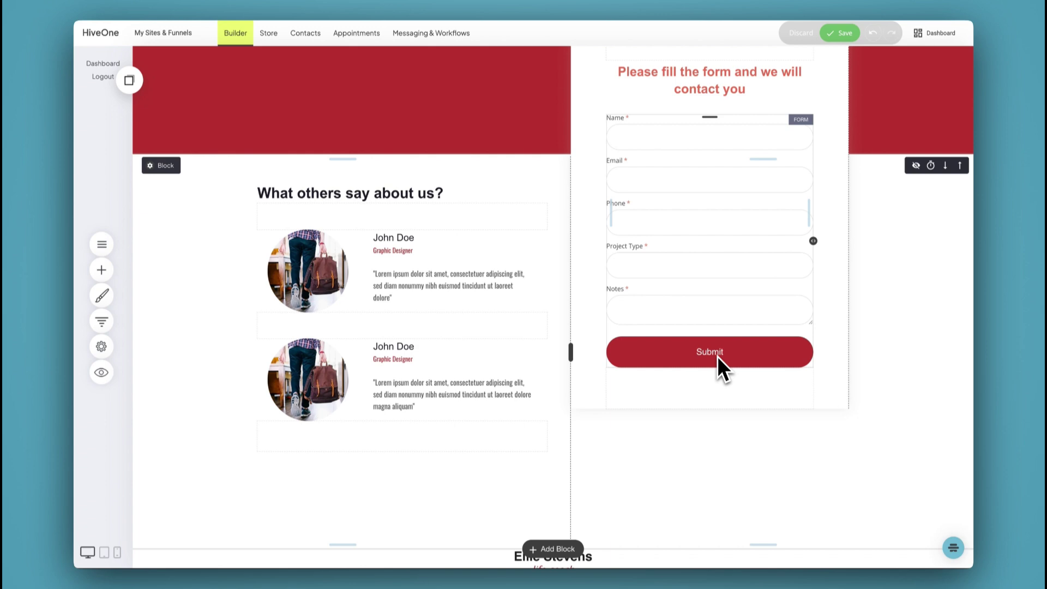
click(108, 248)
click(229, 67)
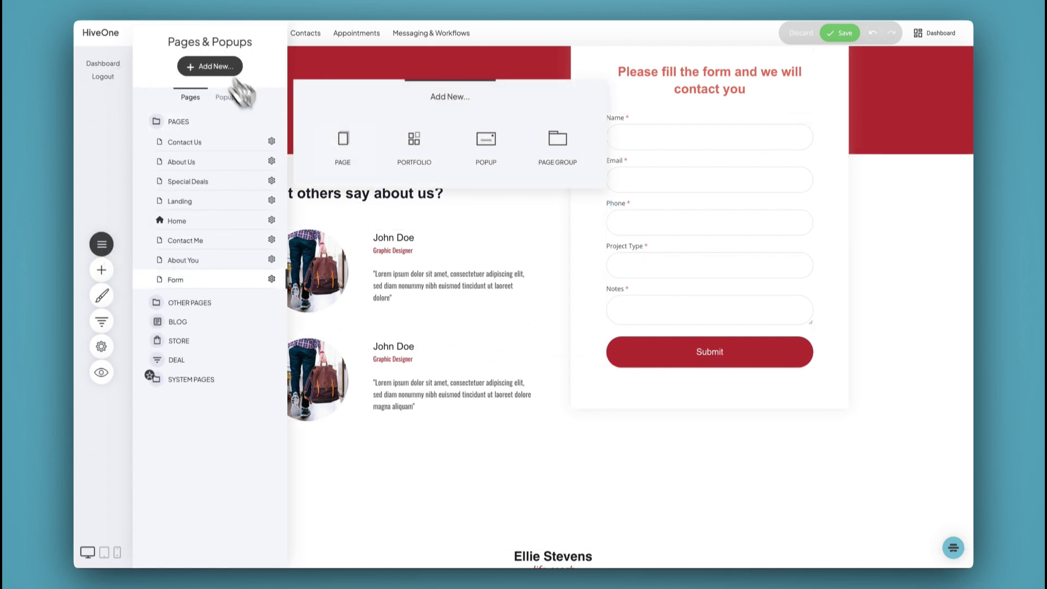
click(368, 158)
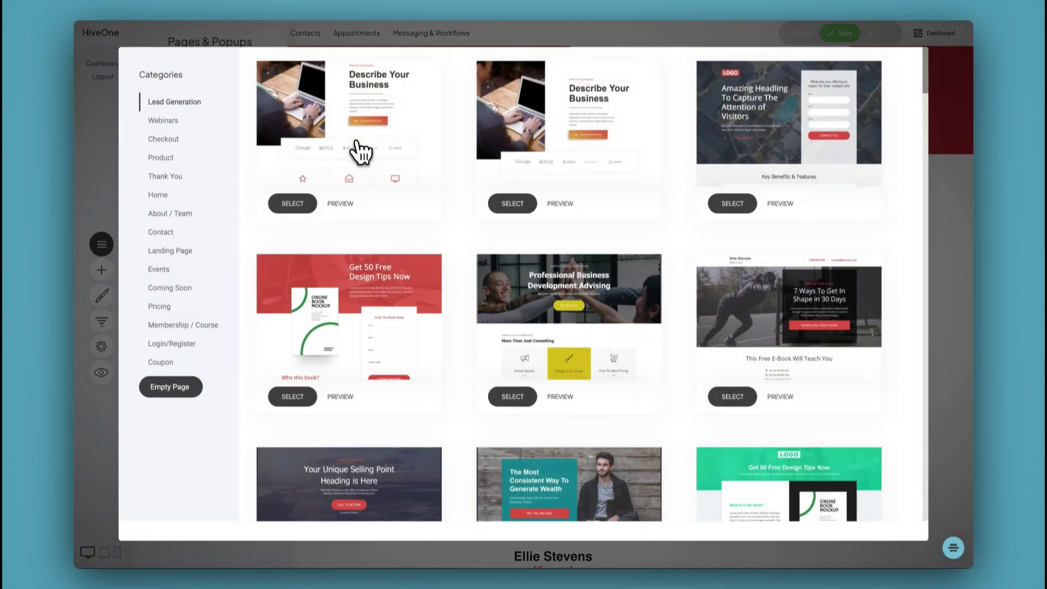
click(168, 235)
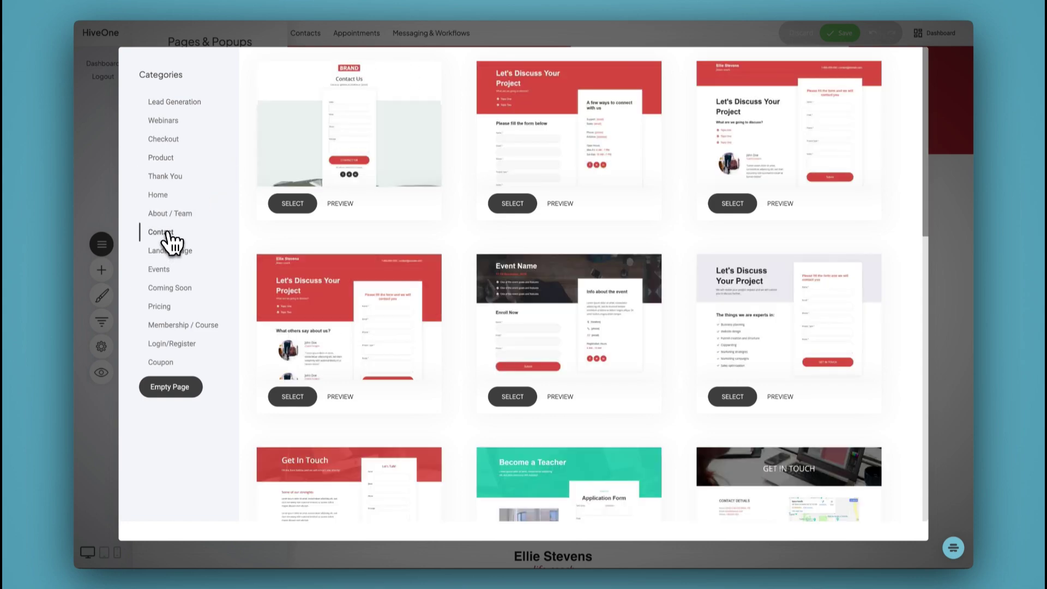
scroll(496, 212, down, 10)
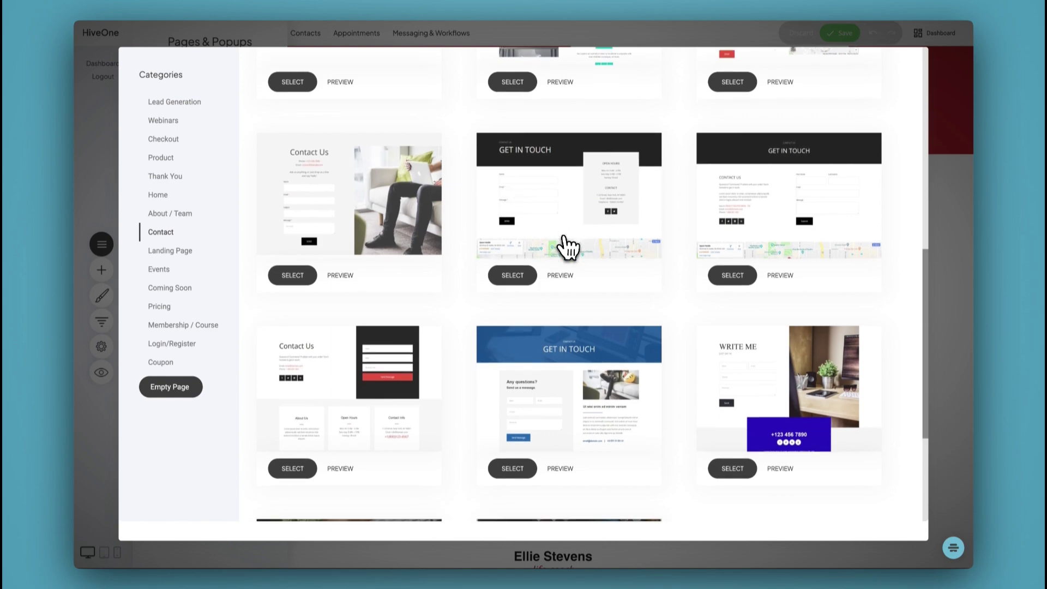
scroll(567, 249, down, 4)
click(936, 250)
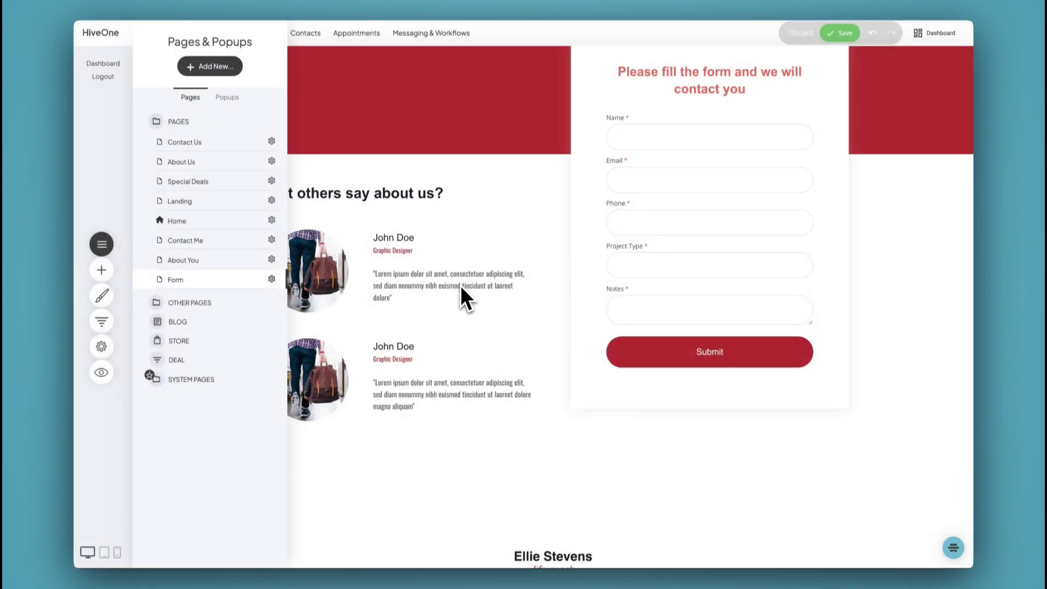
click(556, 286)
click(443, 376)
Step: Add a Google reCAPTCHA field to the contact form and save the page
scroll(465, 371, down, 5)
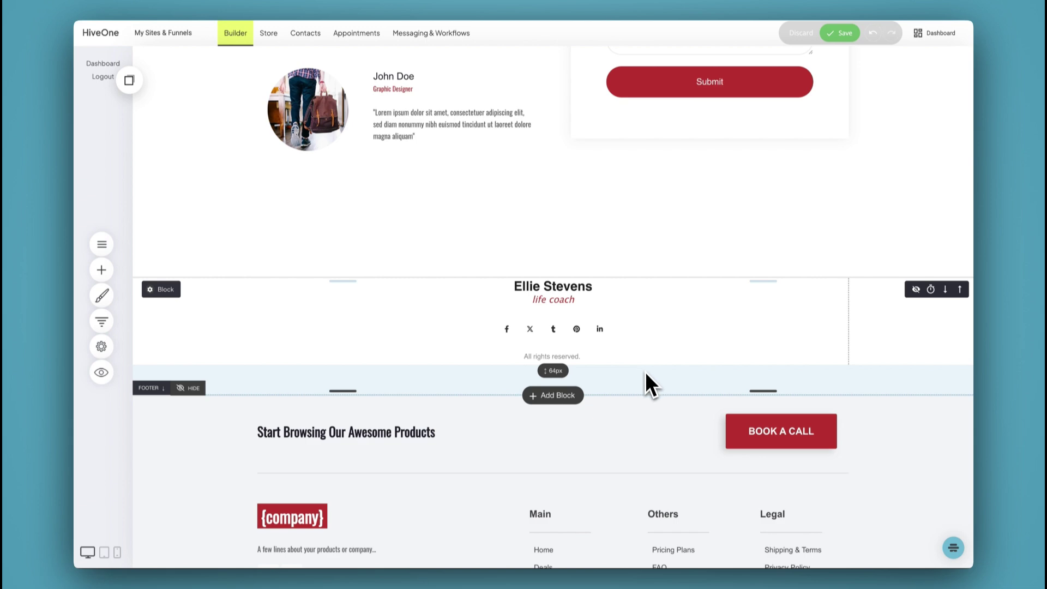
scroll(797, 322, up, 2)
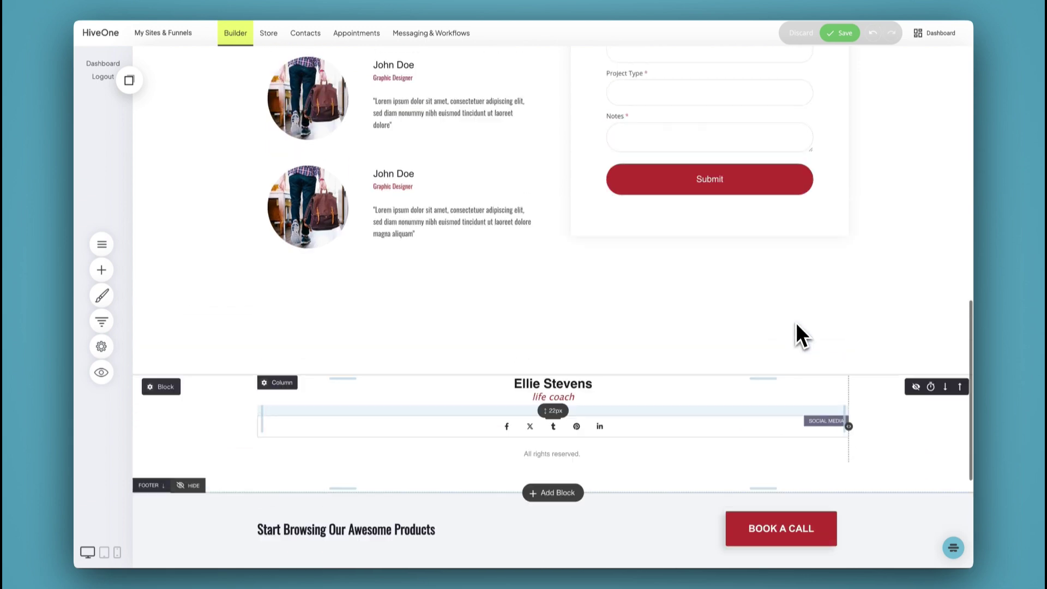
scroll(796, 323, up, 5)
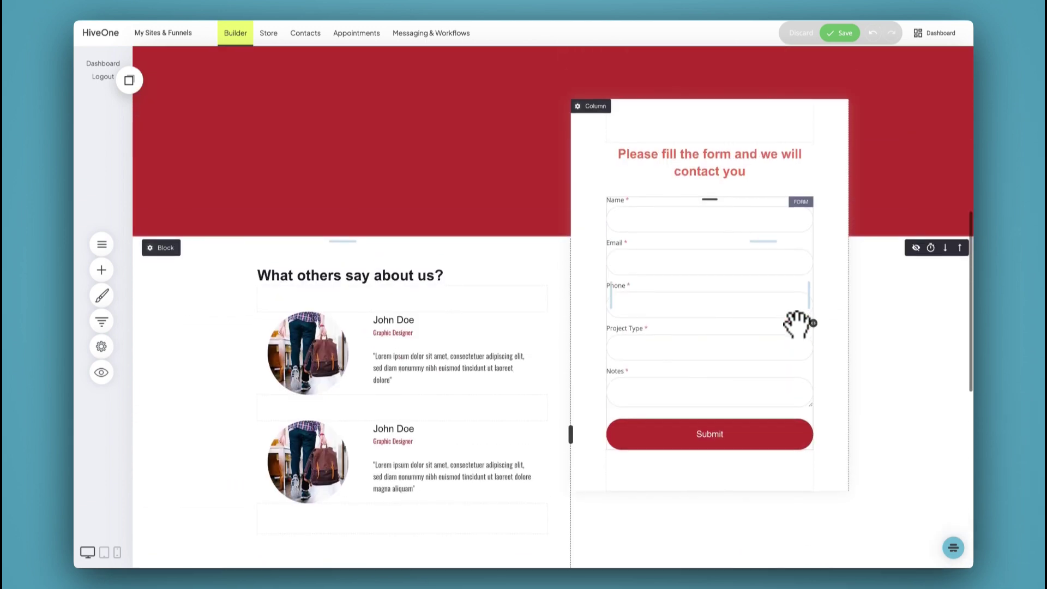
click(638, 186)
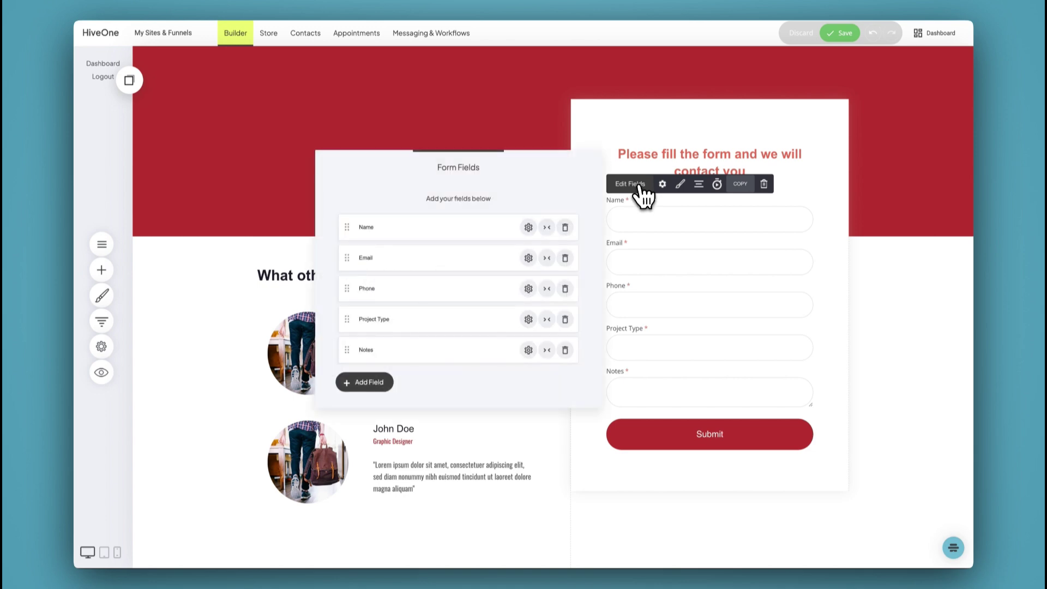
click(380, 390)
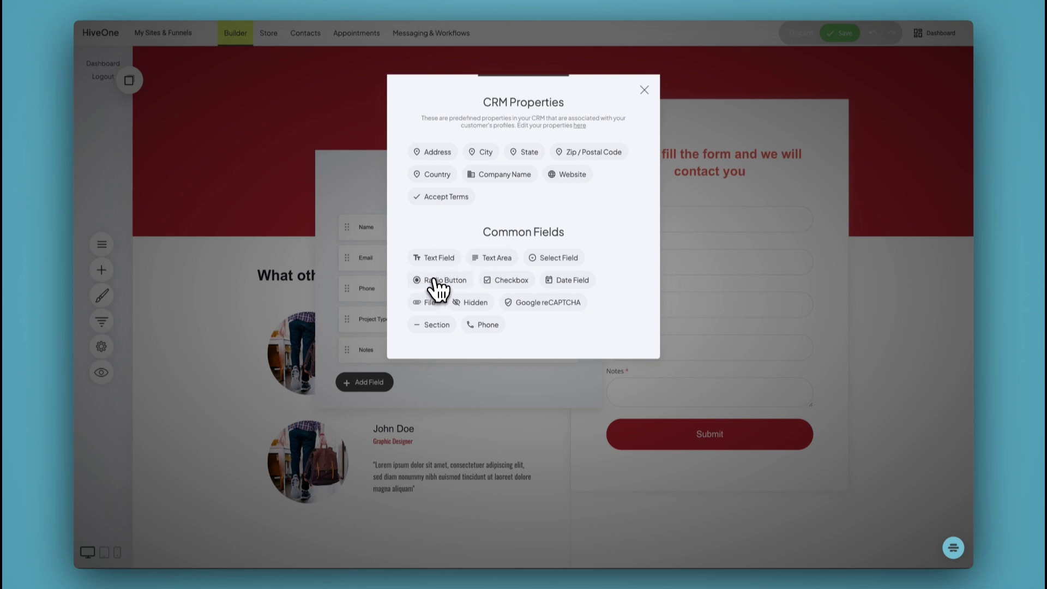
click(548, 304)
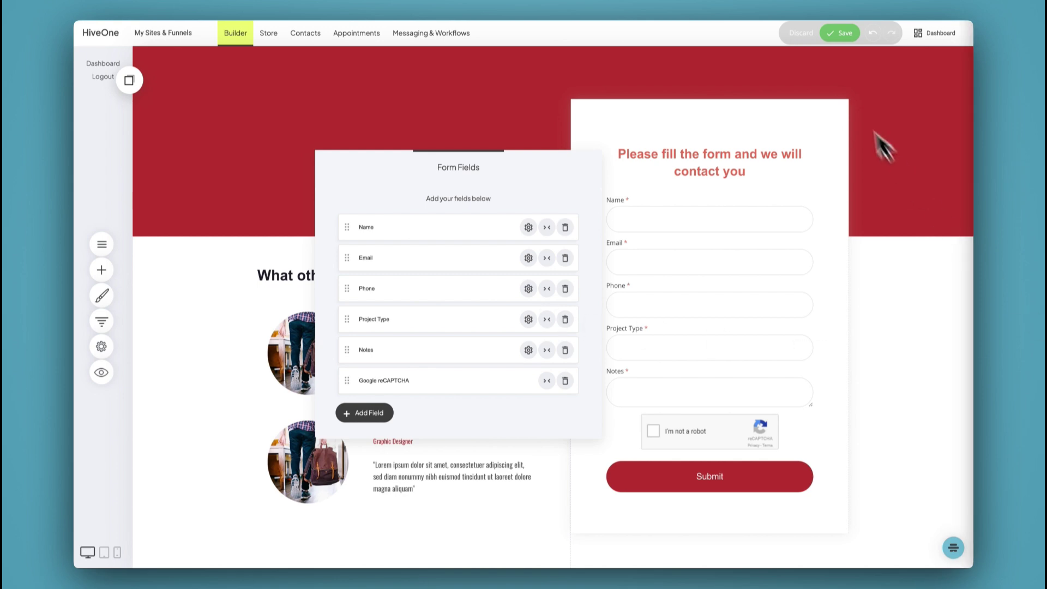
click(833, 36)
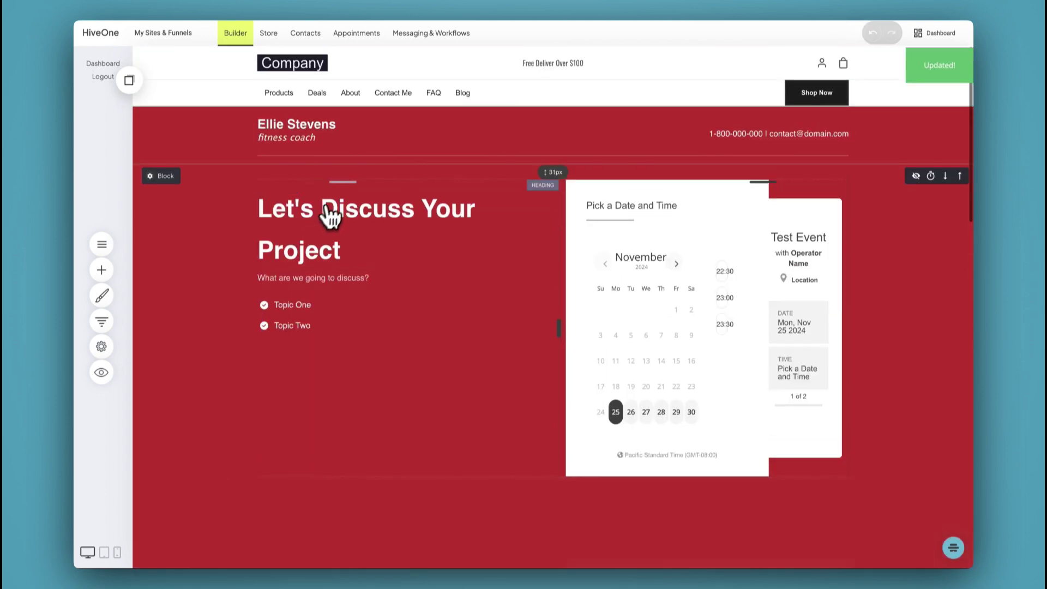
Step: View the store setup page and return to editing the website's pages
click(291, 97)
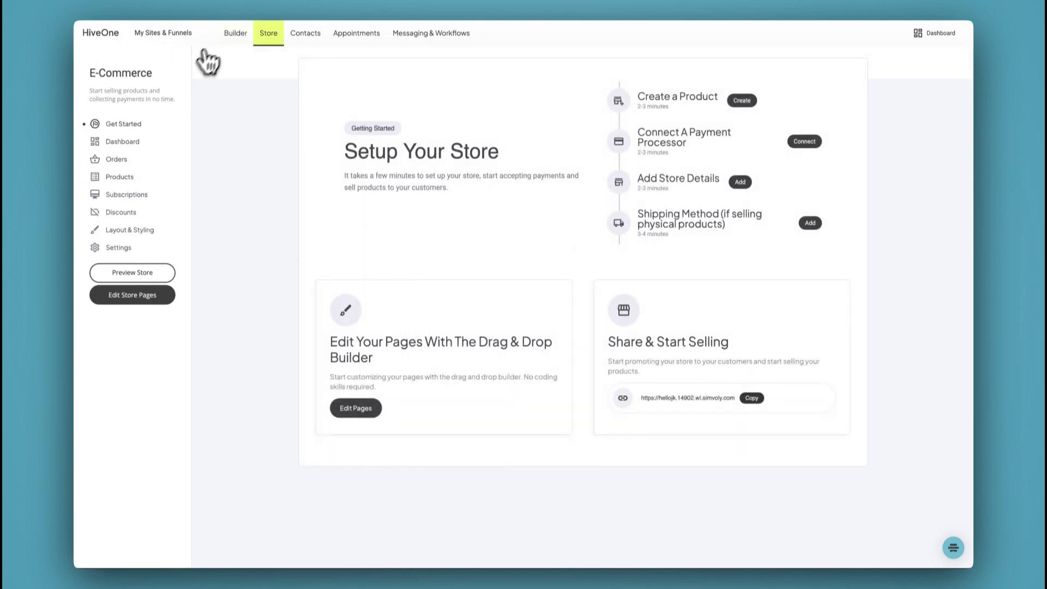
click(235, 34)
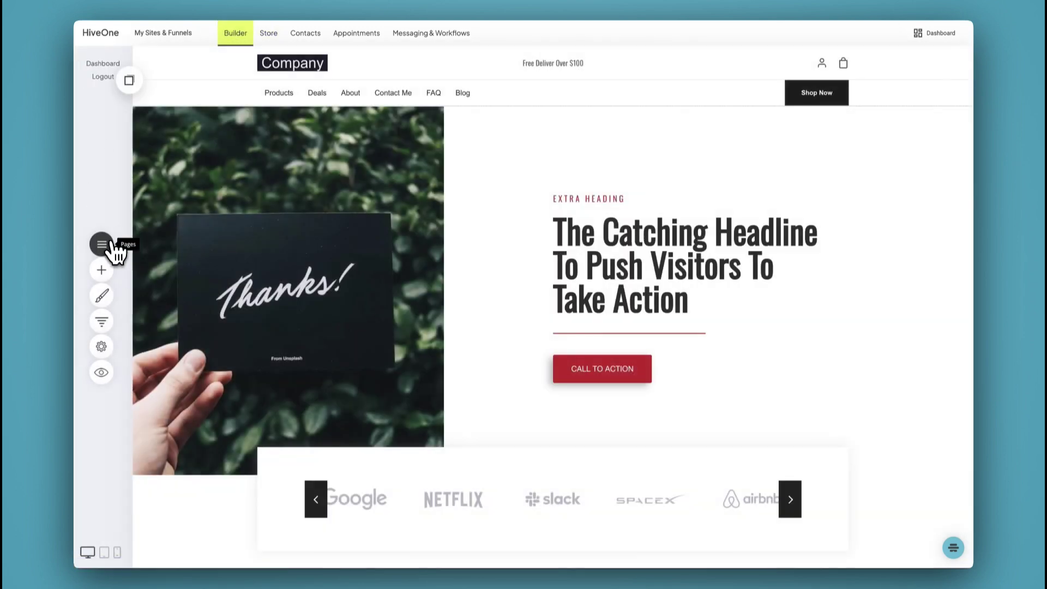
Step: Open the Special Deals page from the site's page list and look over its product cards down to the footer
click(102, 244)
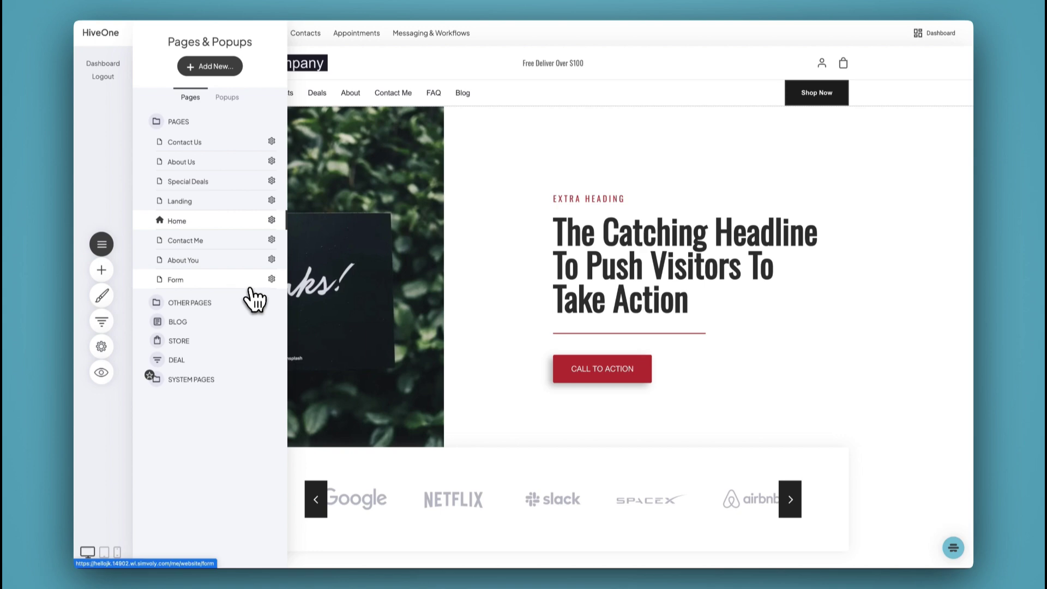
click(185, 181)
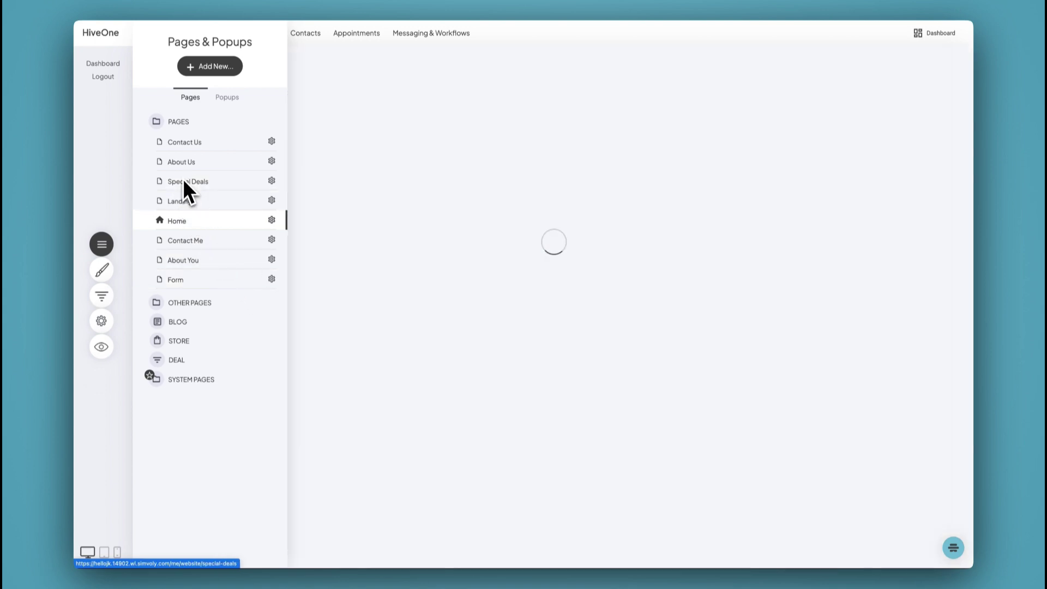
click(502, 221)
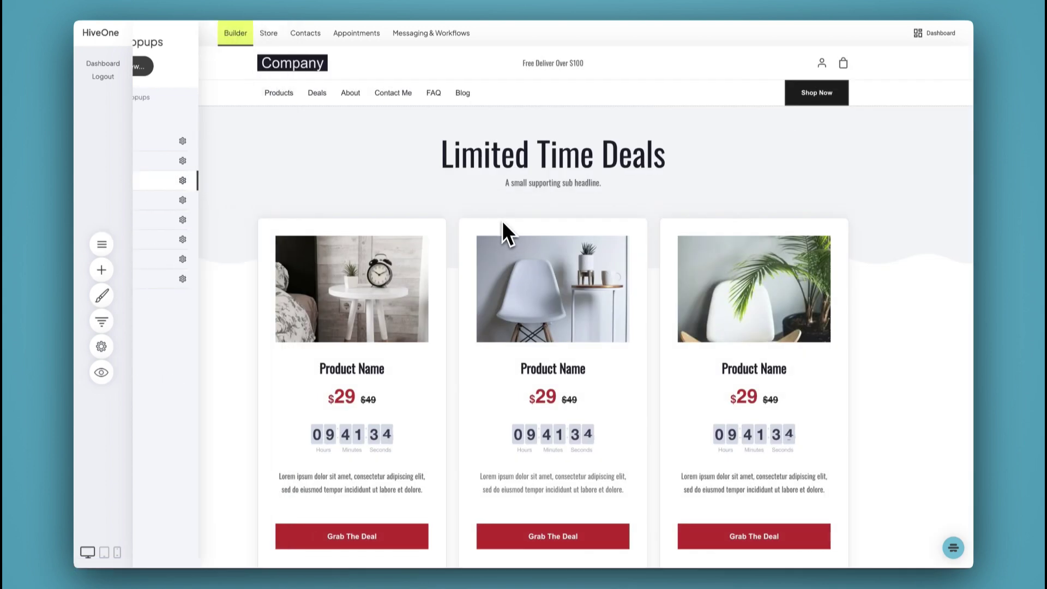
scroll(602, 396, down, 3)
scroll(604, 391, down, 5)
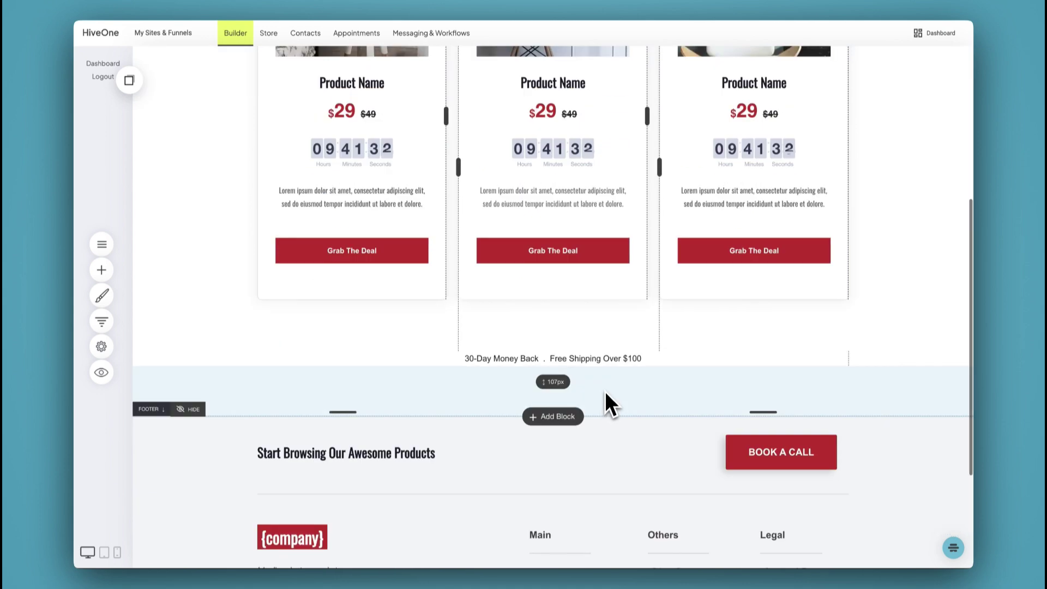
scroll(608, 388, up, 8)
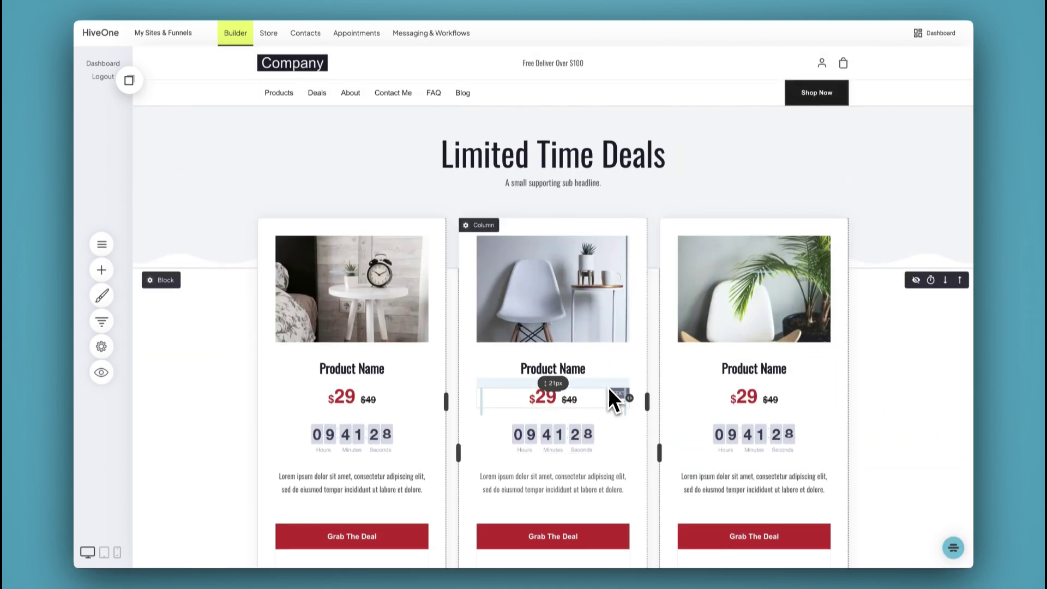
scroll(620, 386, down, 1)
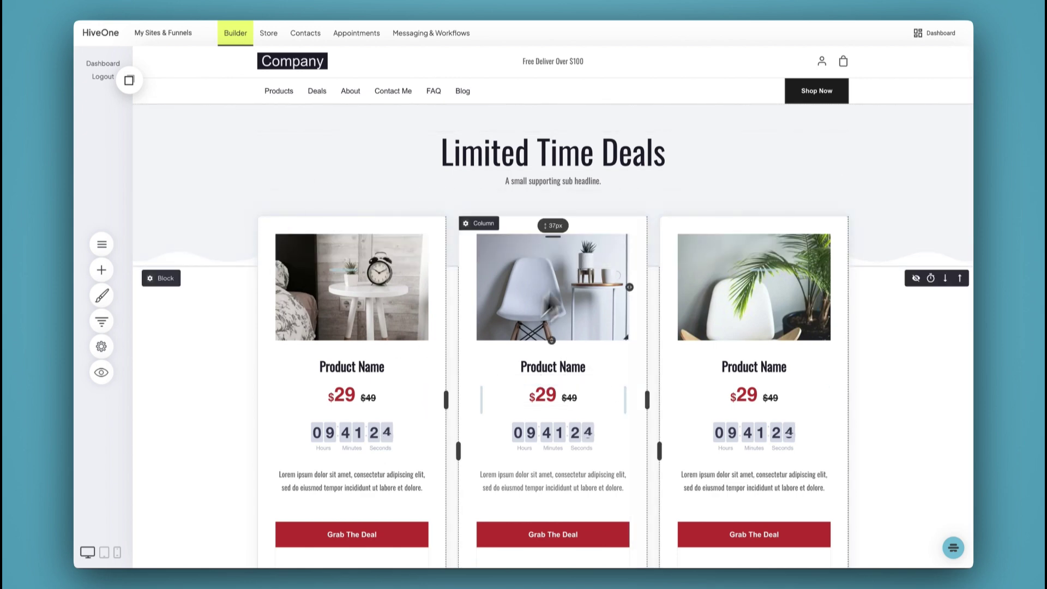
Step: Duplicate the Custom Checkout page in the Other Pages group
click(102, 244)
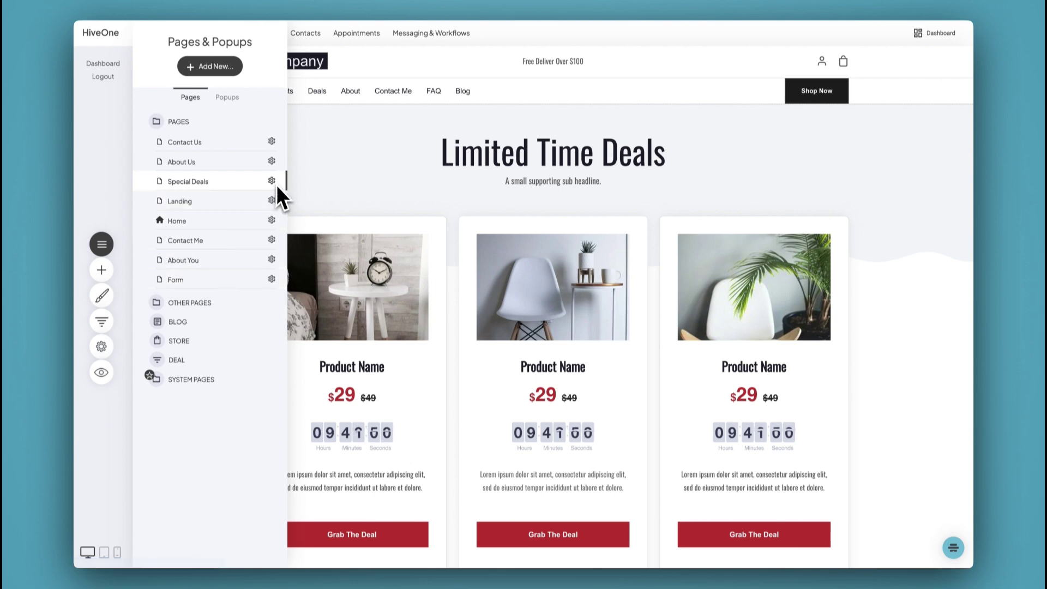
click(214, 302)
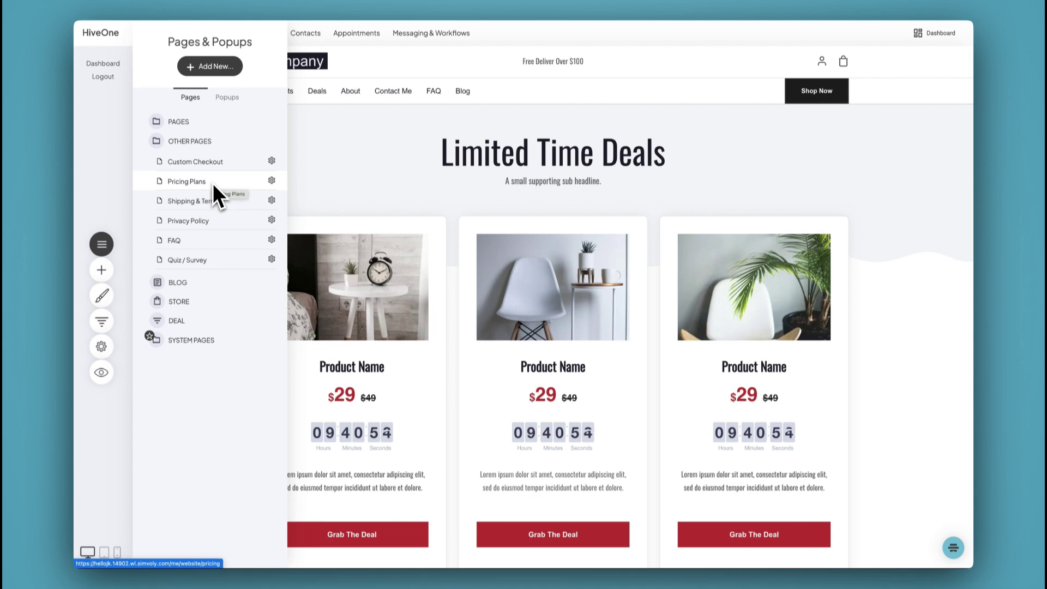
click(270, 163)
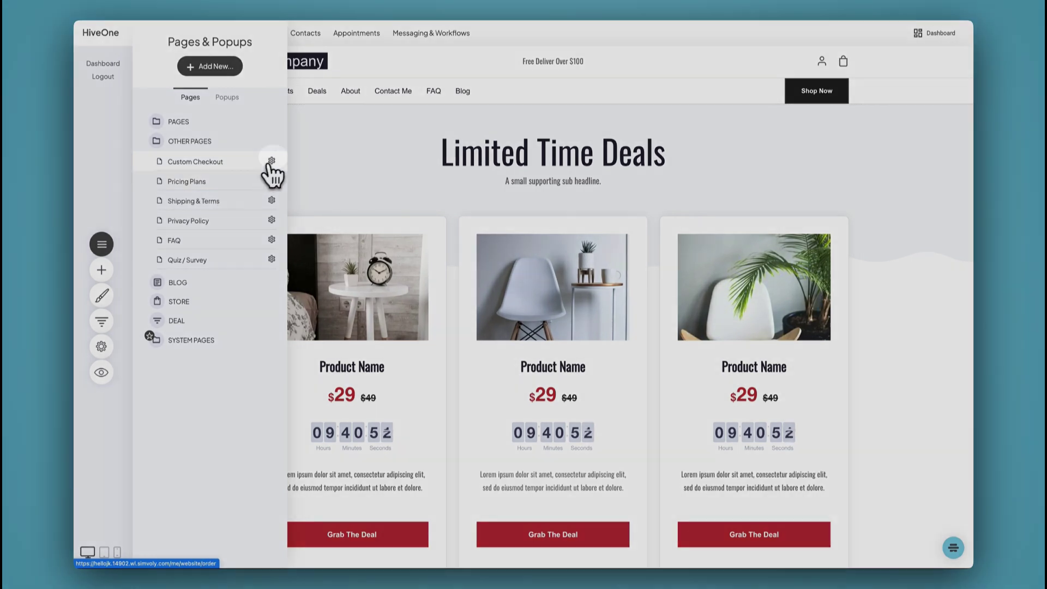
click(271, 161)
click(285, 90)
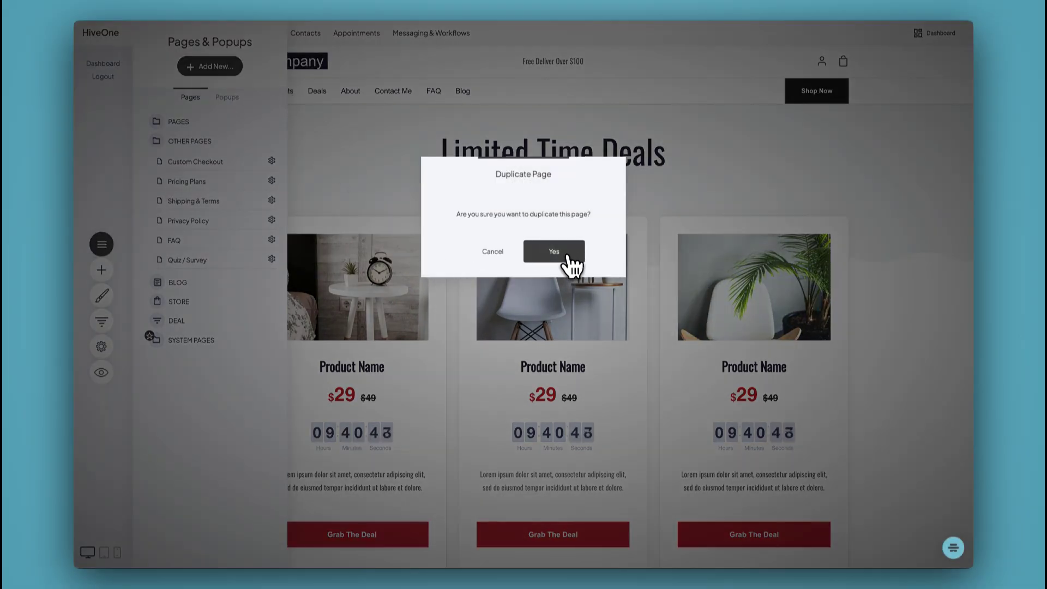
click(567, 261)
Step: Delete the duplicated Custom Checkout page and close the page list
click(273, 281)
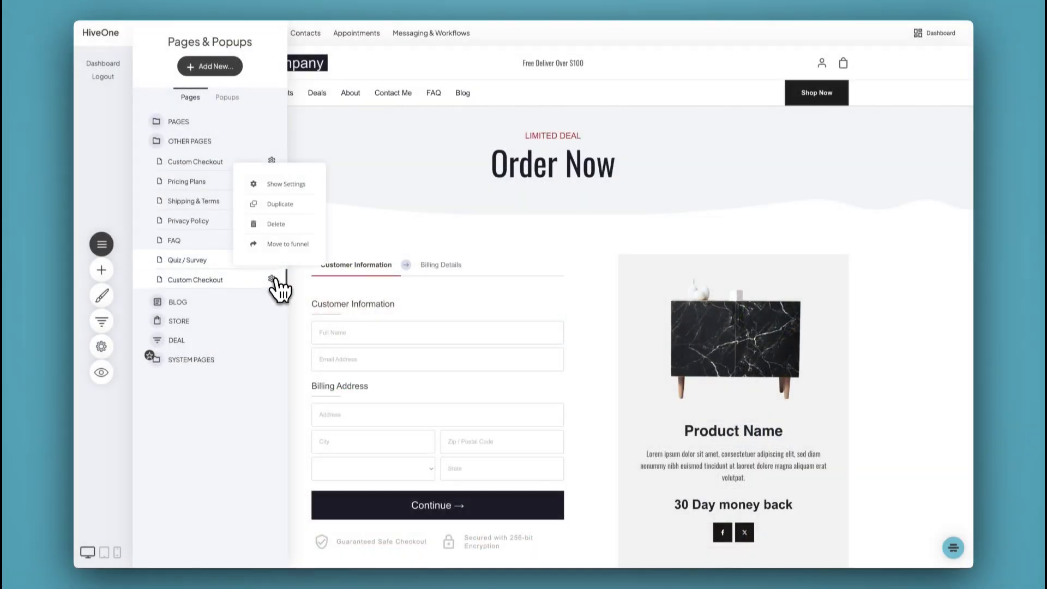
click(277, 224)
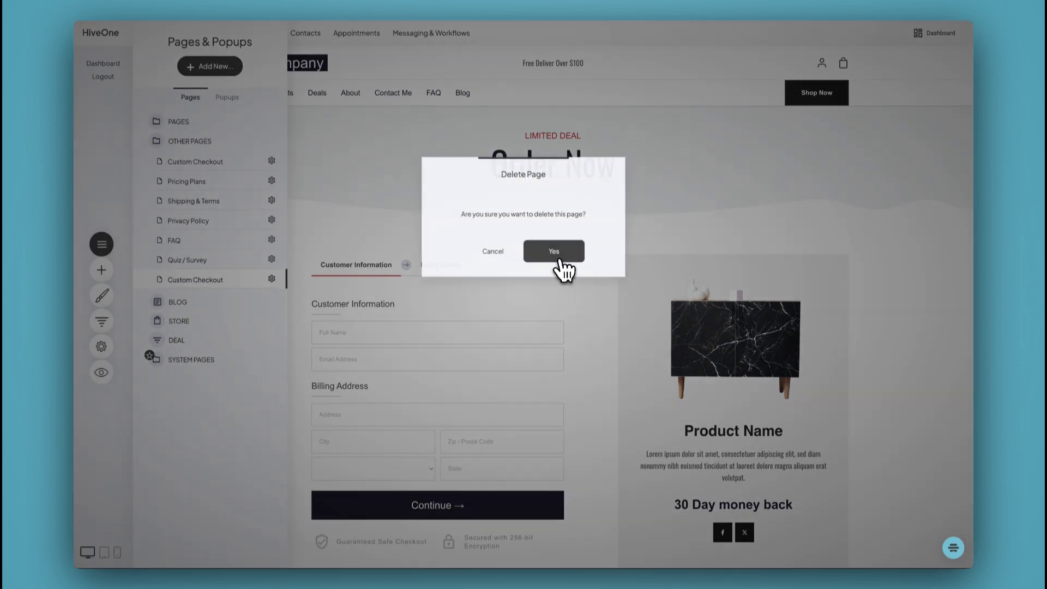
click(558, 253)
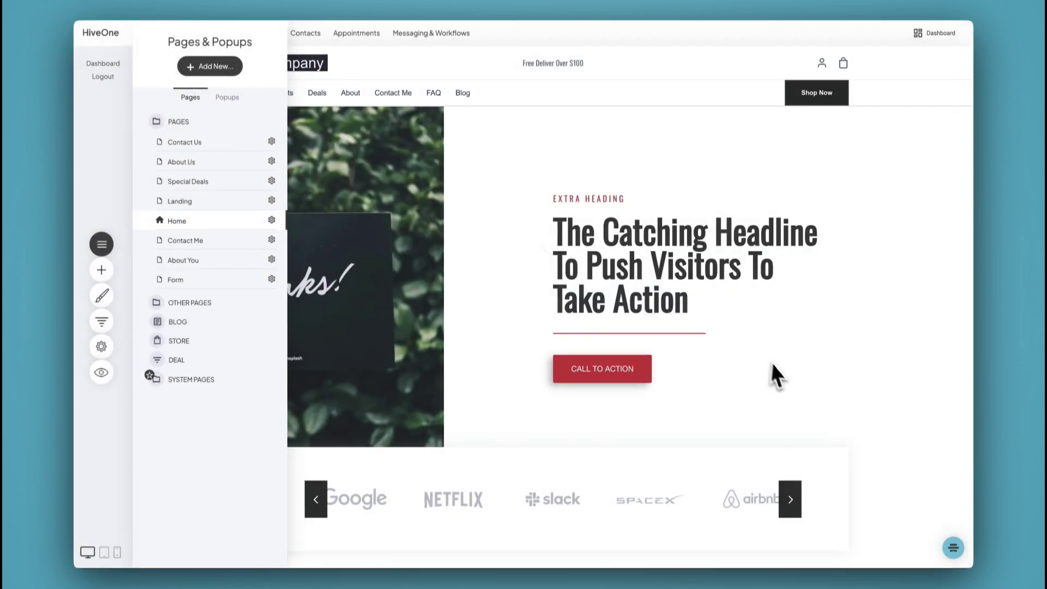
click(784, 372)
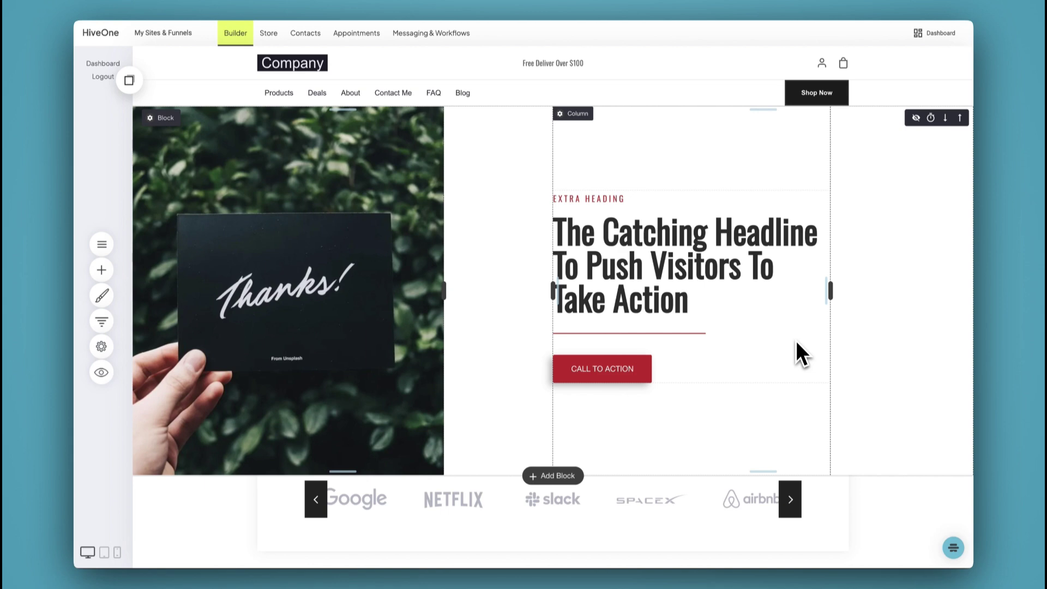
Step: Follow the header menu's Deals and Products links to check their destinations, and return from the store to the builder
click(325, 95)
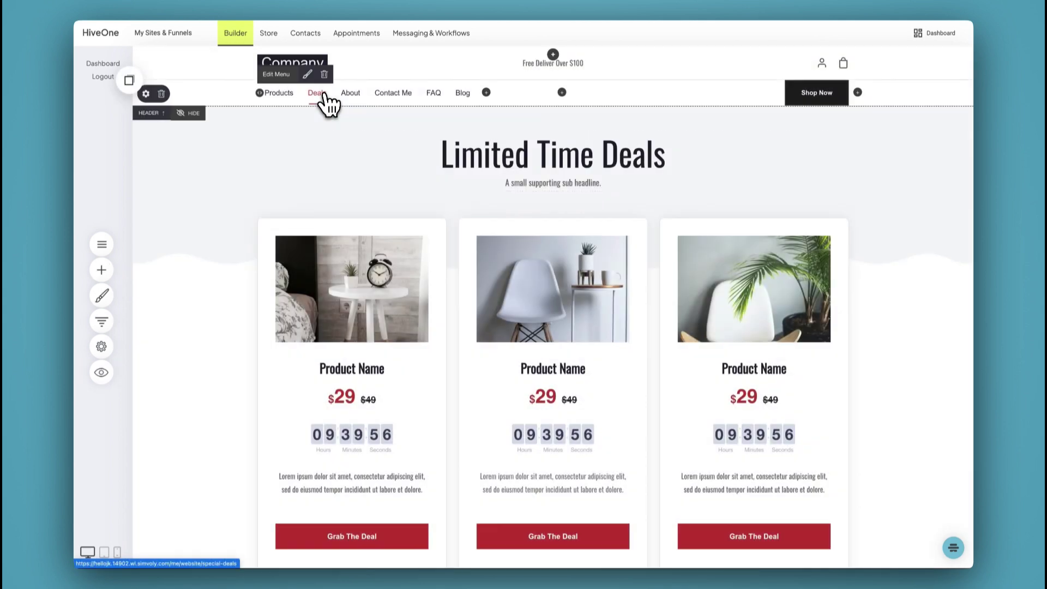
click(280, 96)
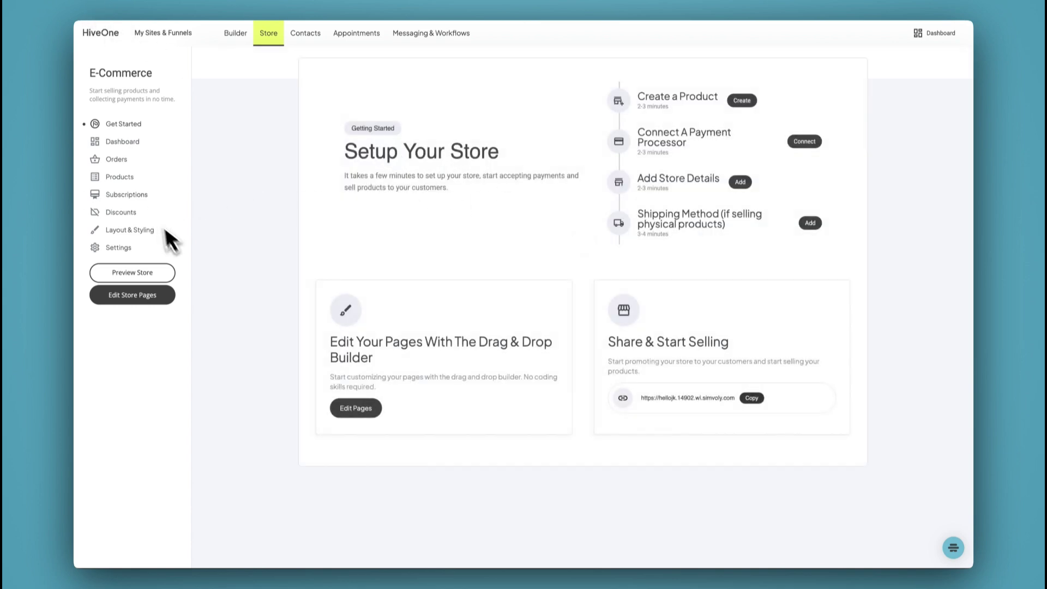
click(235, 33)
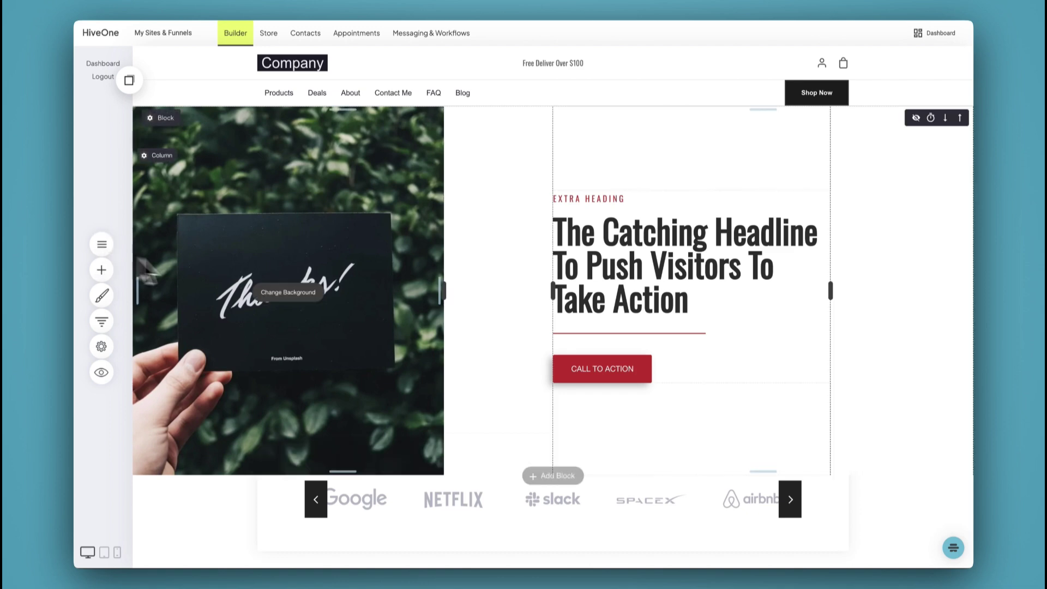
Step: Add the Special Deals page to the header menu as a submenu item under Deals, opening in the same tab
click(276, 75)
click(525, 128)
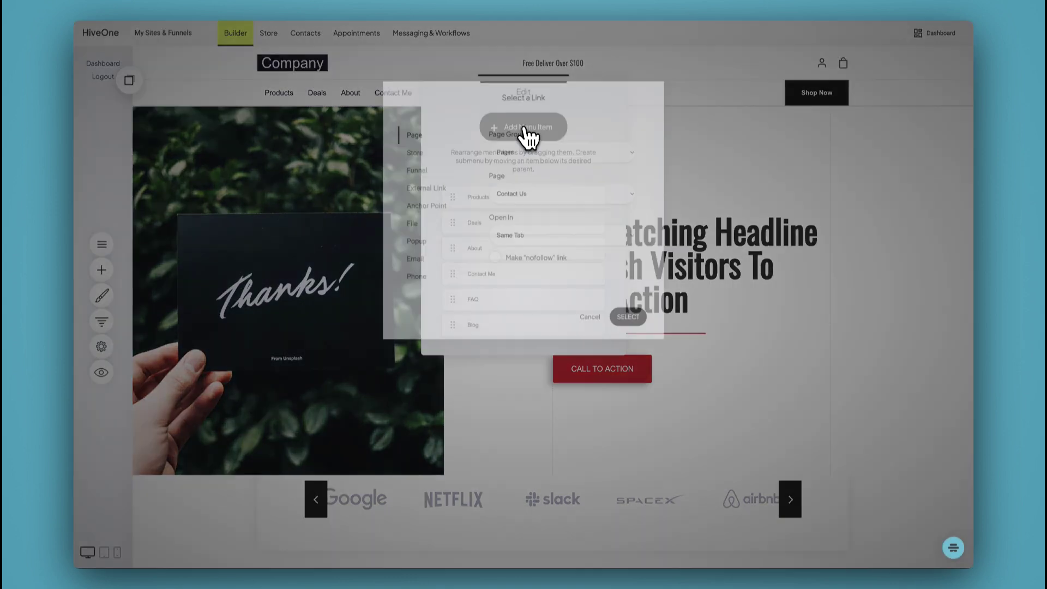
click(513, 197)
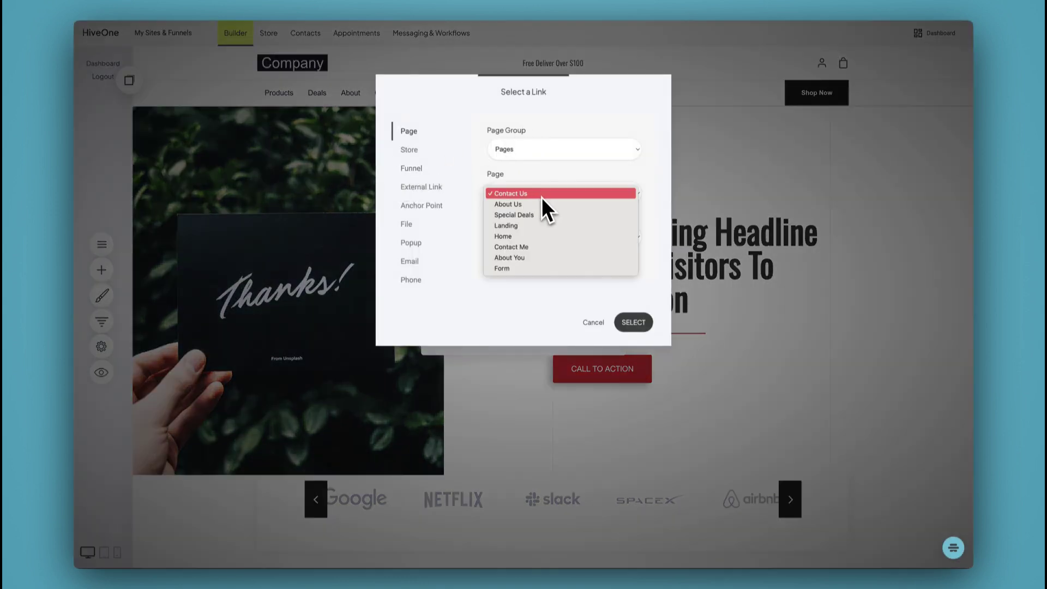
click(527, 215)
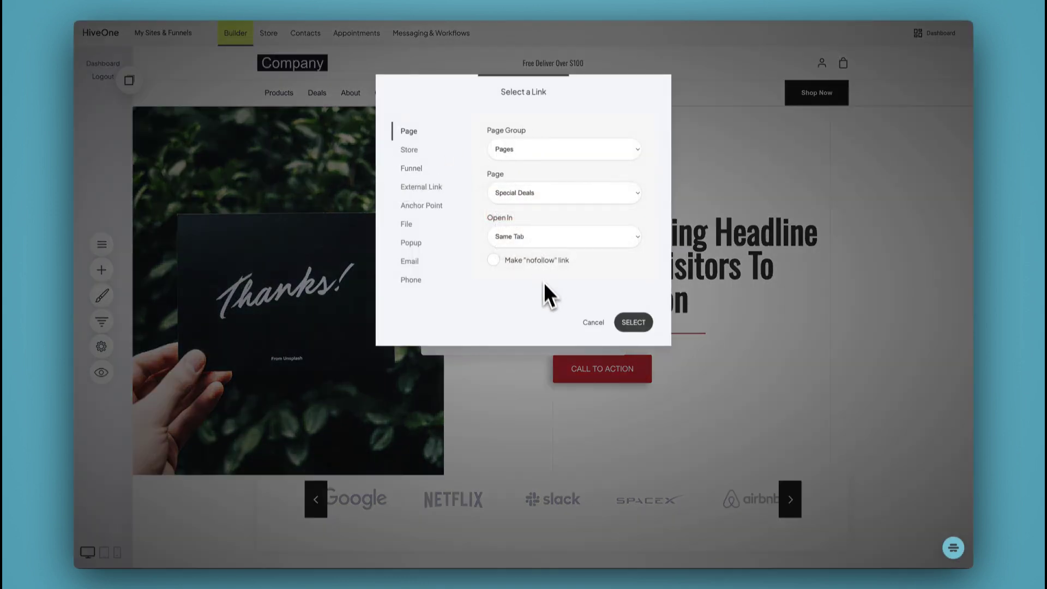
click(622, 324)
drag(446, 352, 482, 241)
click(718, 234)
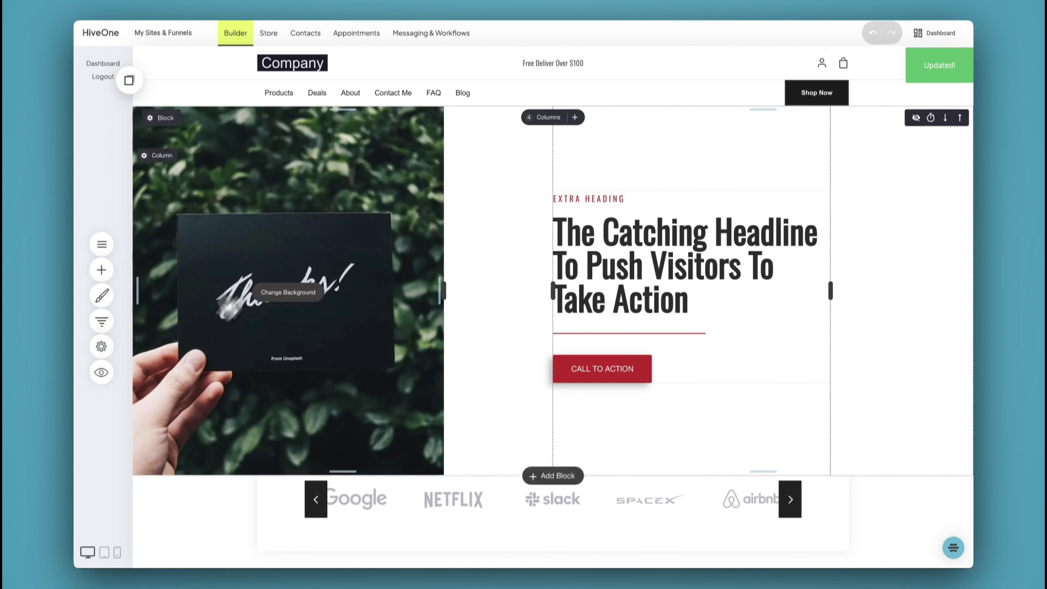
Step: Preview the home page on desktop to check the header menu, and close the preview
click(102, 373)
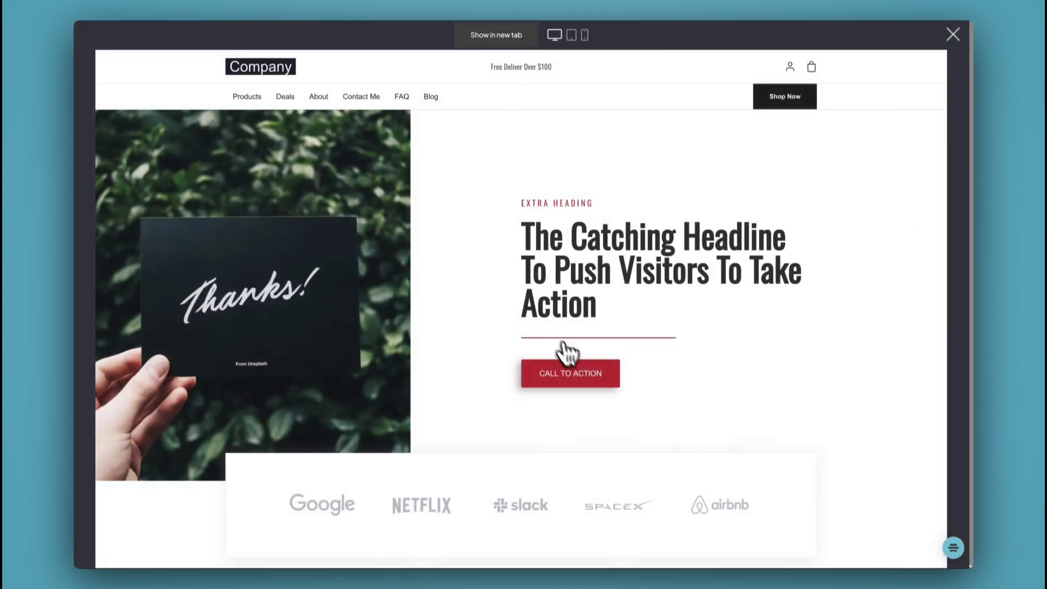
scroll(444, 205, down, 1)
mouse_move(288, 98)
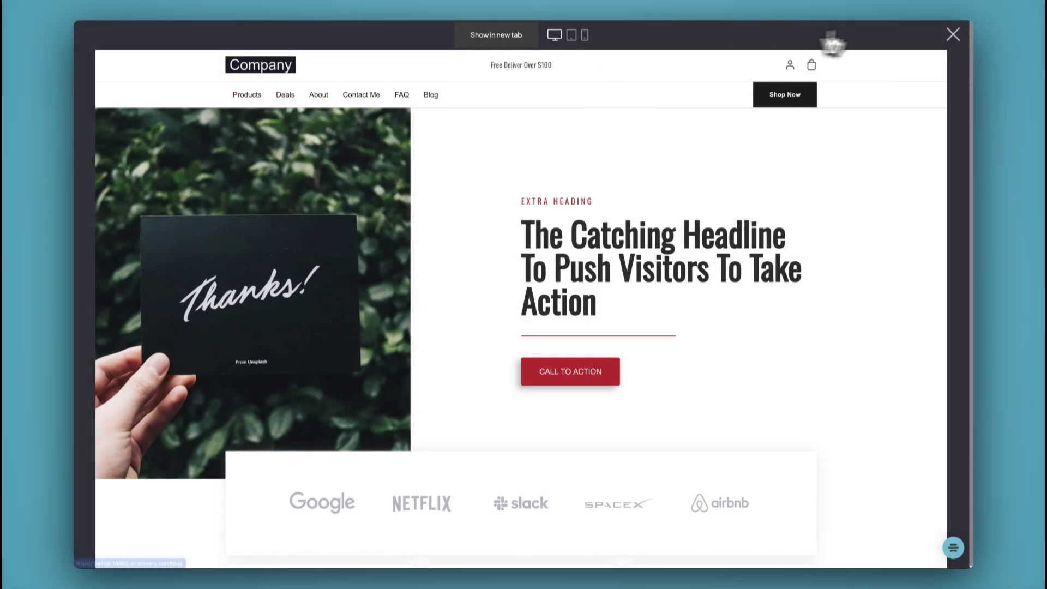
click(954, 35)
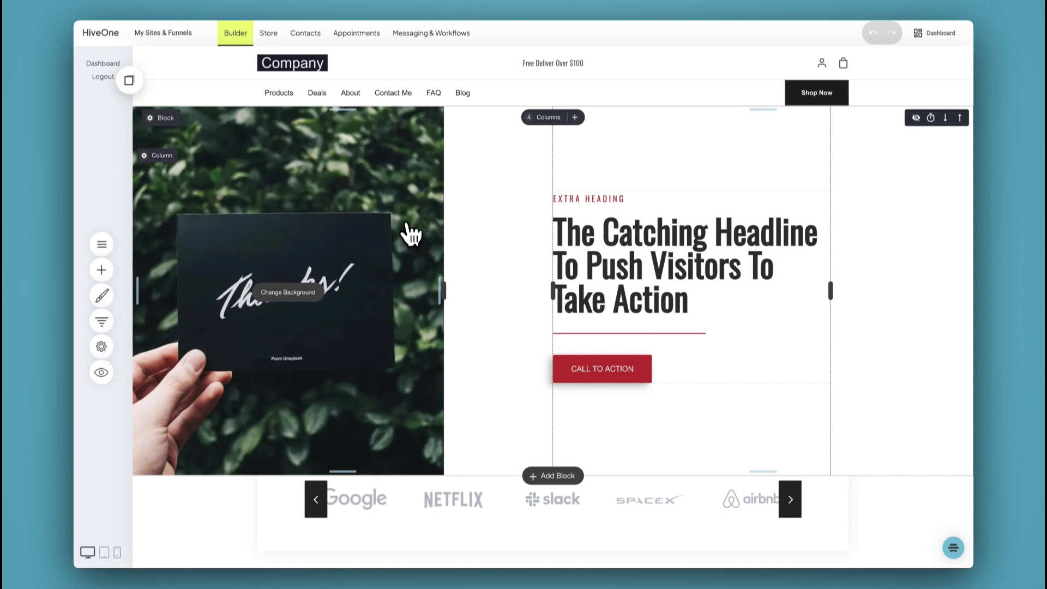
Step: Review the header menu's item order and the link options for a new menu item without adding one
click(272, 77)
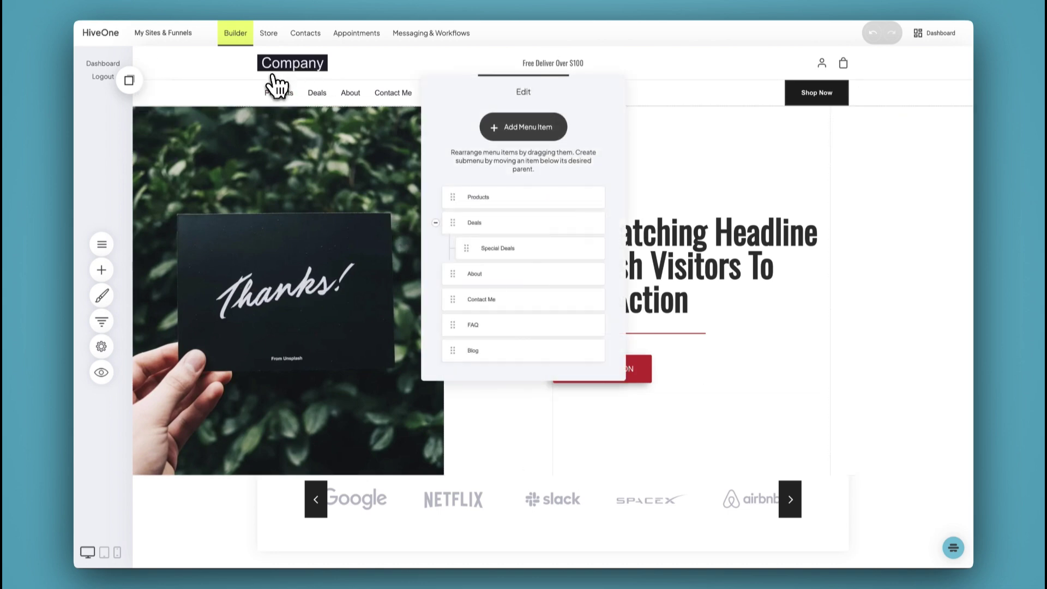
click(520, 130)
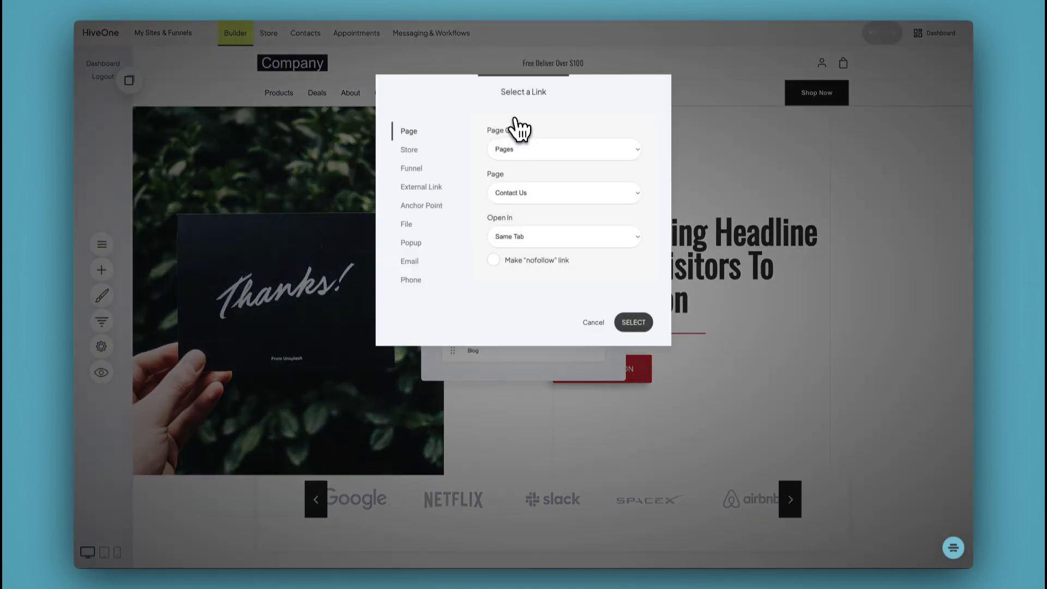
click(594, 326)
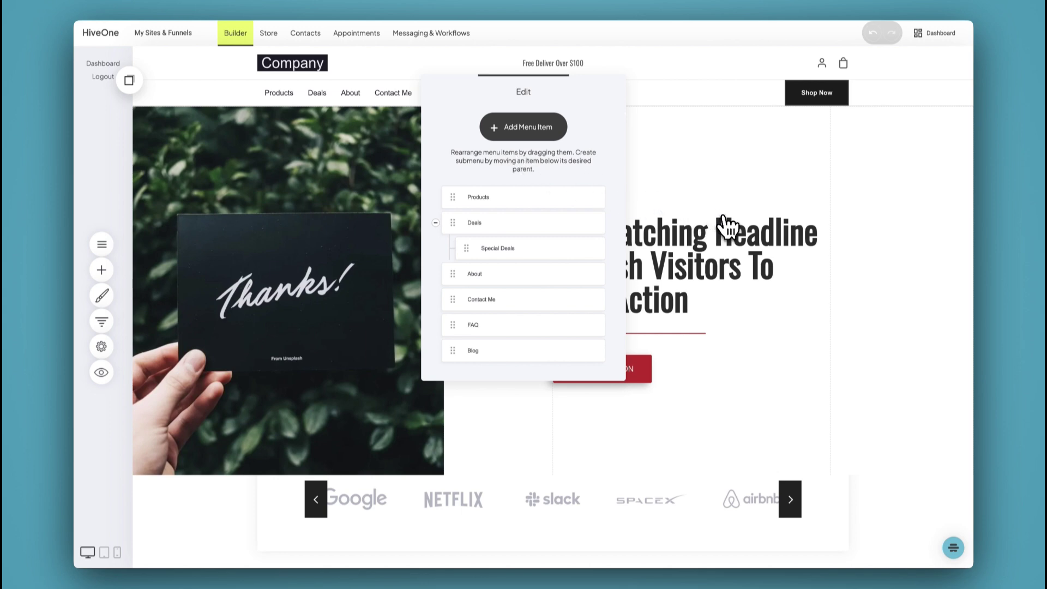
drag(451, 170, 451, 162)
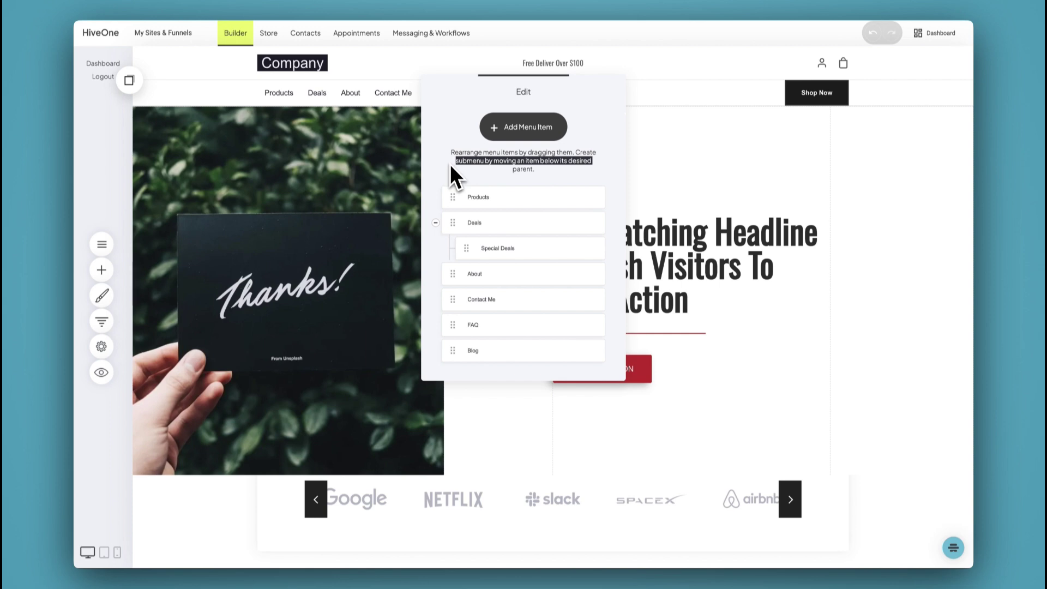
click(398, 152)
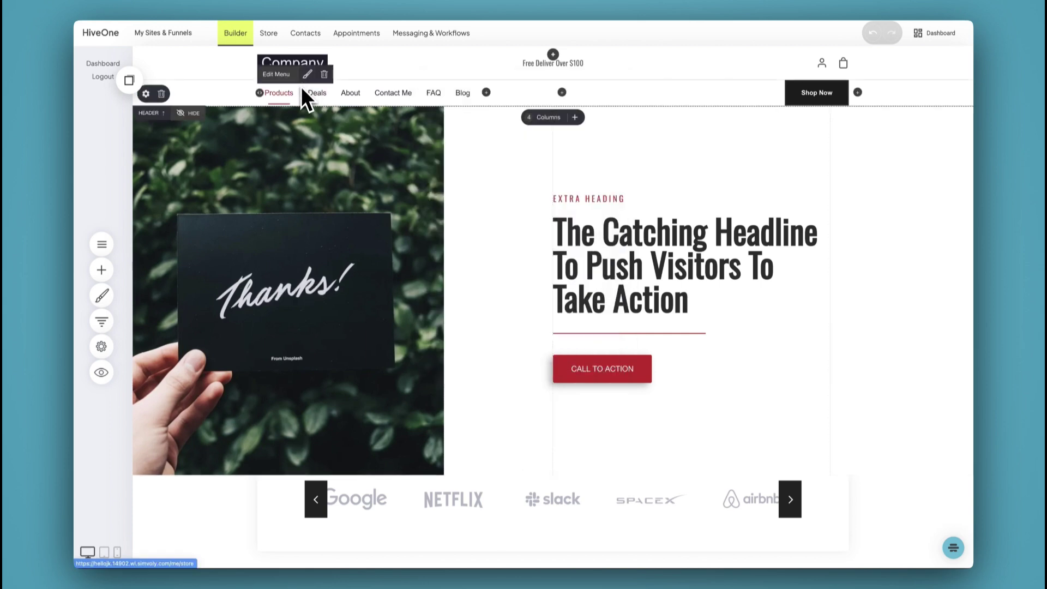
Step: Try the uppercase option and the vertical layout on the header menu, and restore the horizontal layout
click(306, 75)
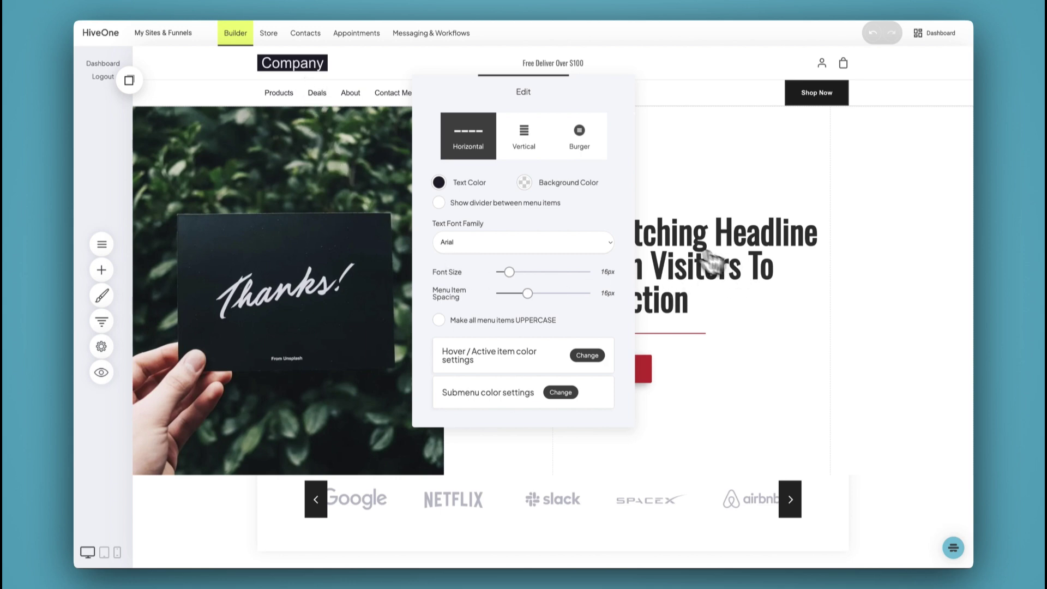
click(440, 322)
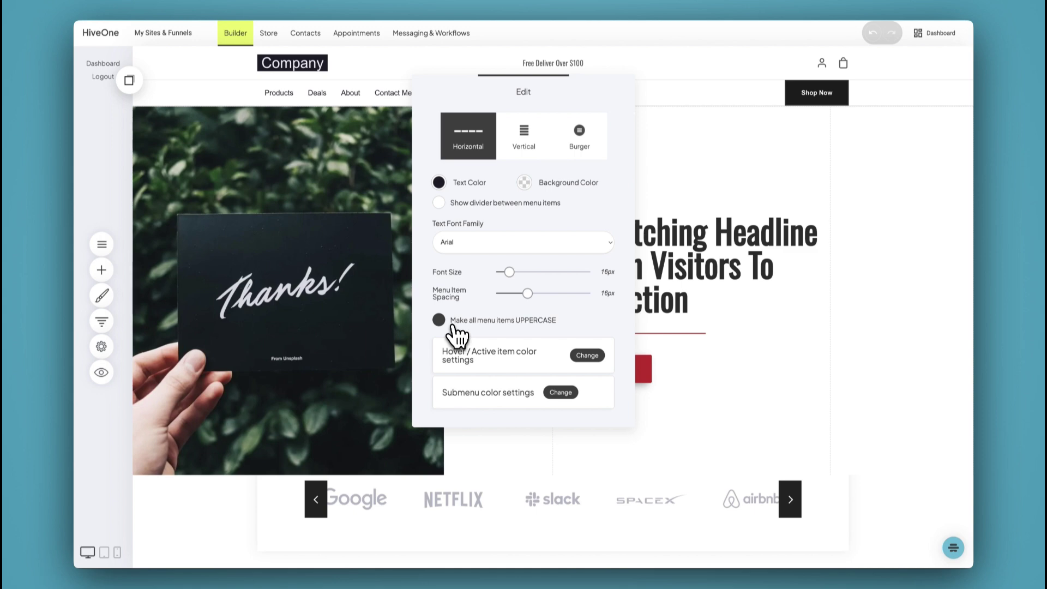
click(528, 142)
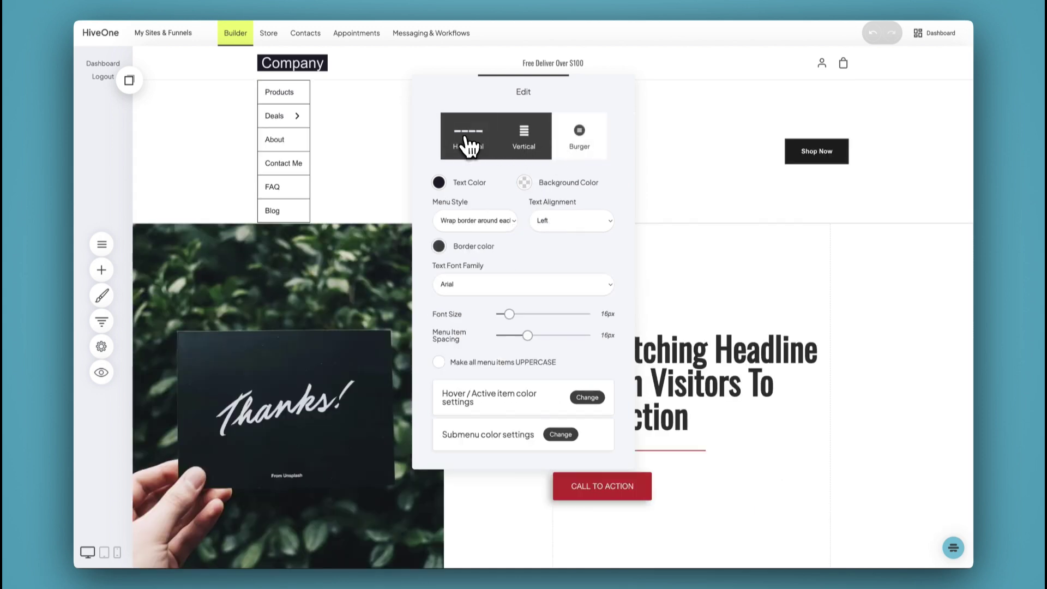
click(467, 142)
click(692, 233)
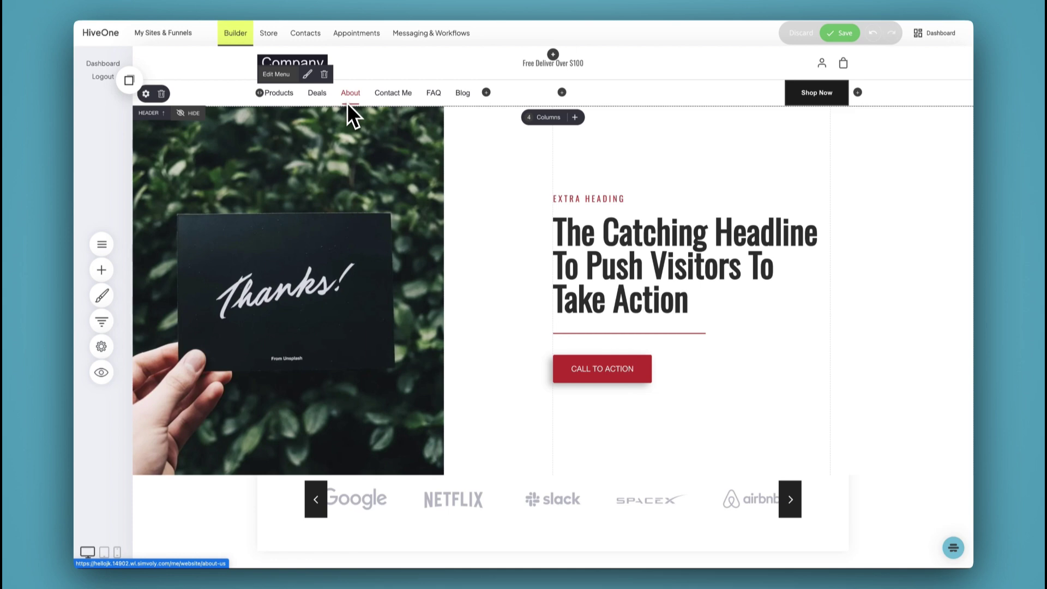
Step: View the options for adding a page, portfolio, popup or page group without creating anything
click(111, 243)
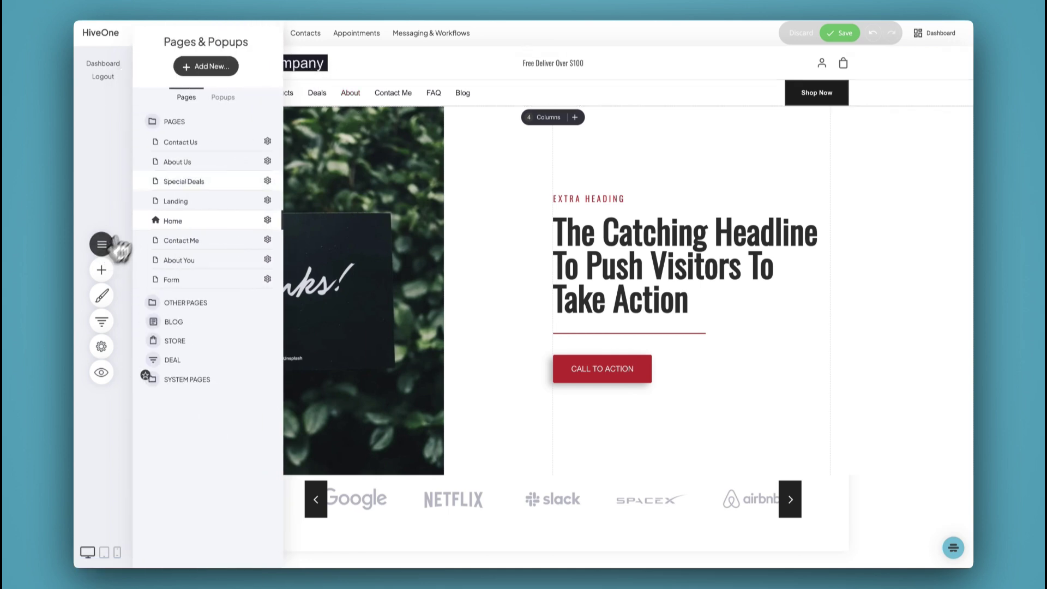
click(206, 70)
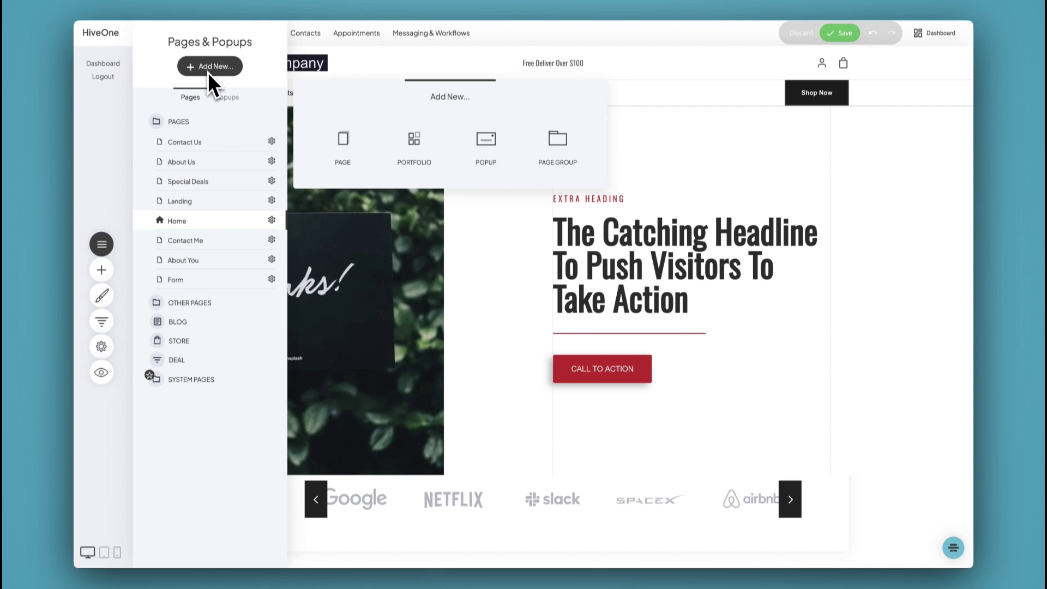
click(360, 240)
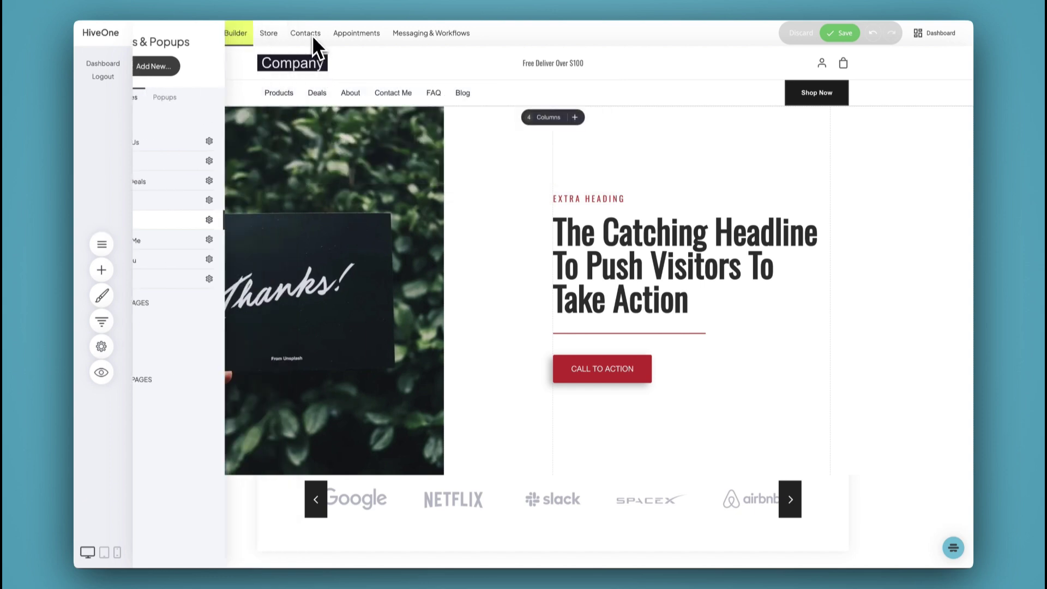